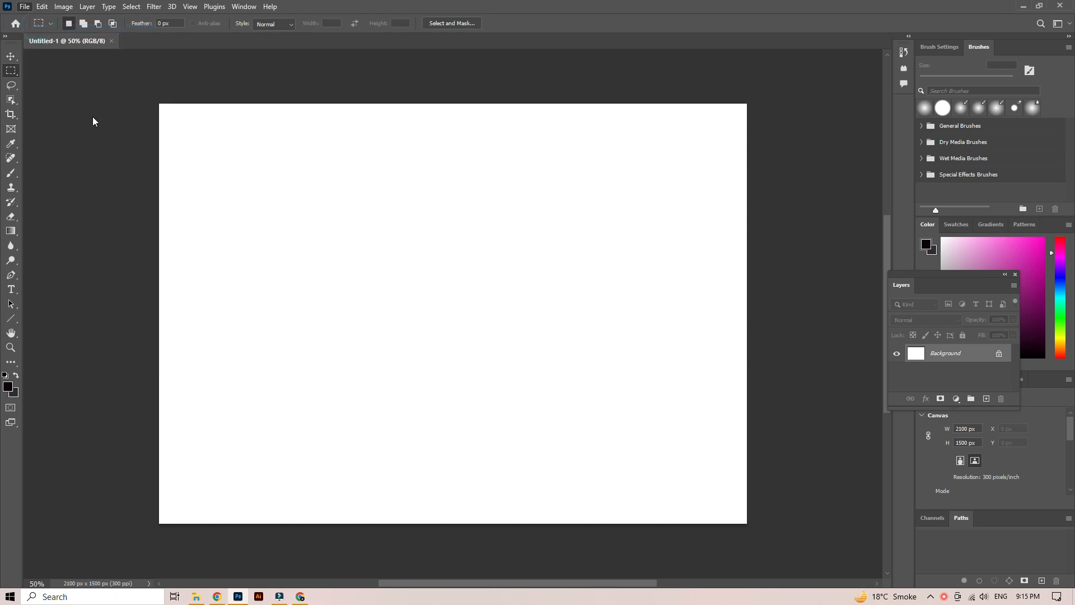
- Open the portrait photo of the man in the turban from the Downloads folder and inspect his face
click(130, 112)
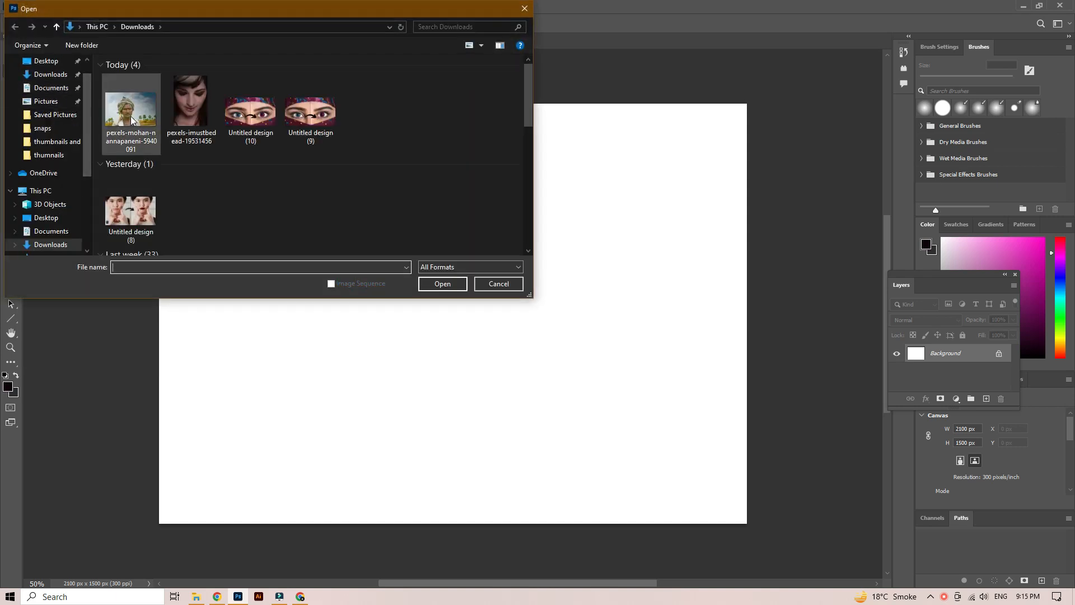
click(443, 284)
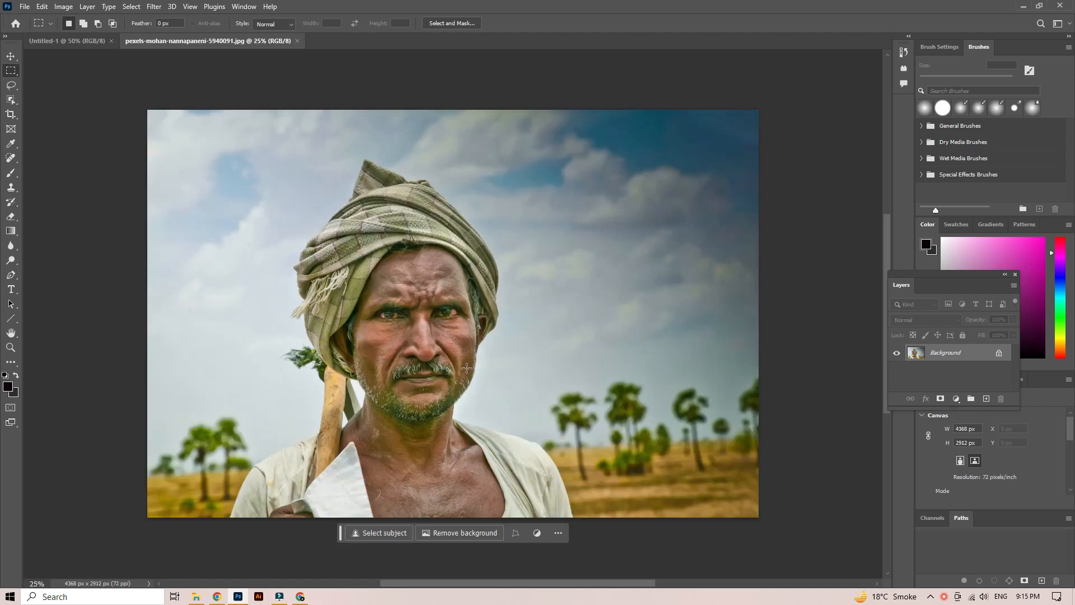
scroll(467, 364, up, 6)
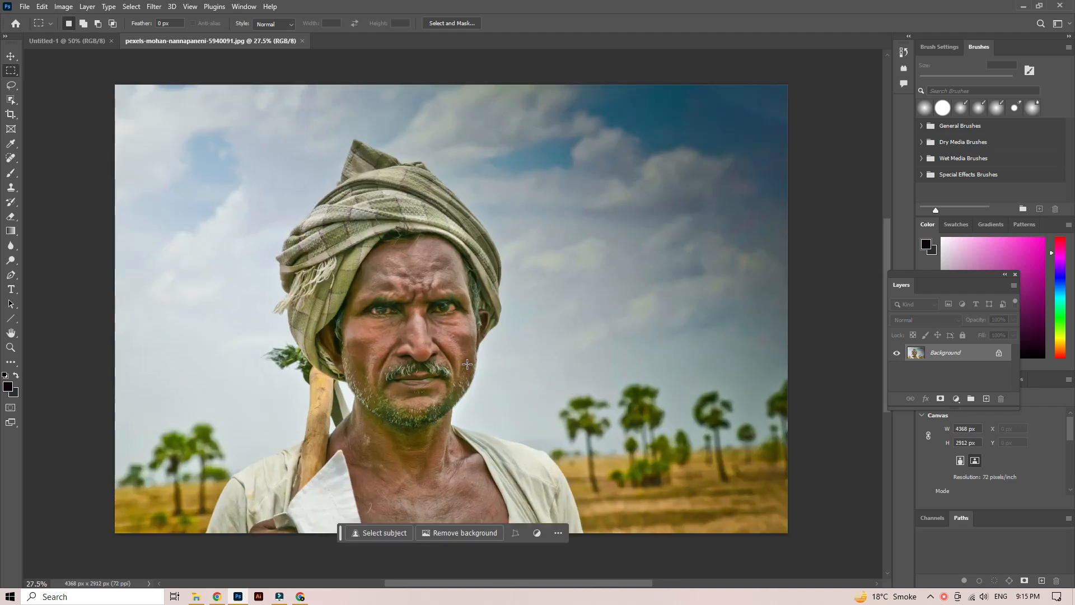
scroll(467, 364, up, 2)
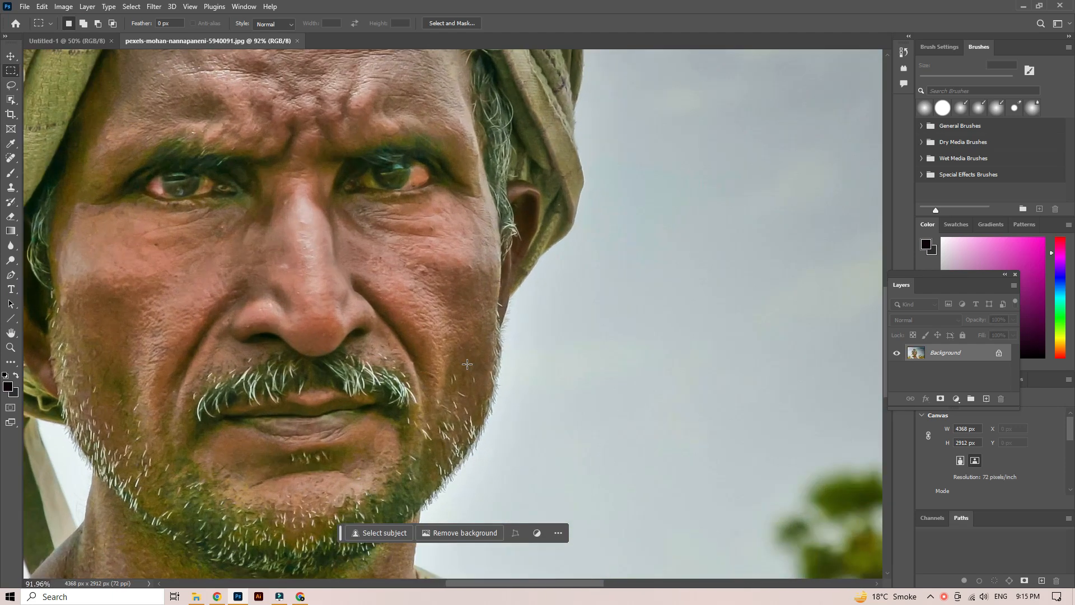
scroll(467, 364, down, 5)
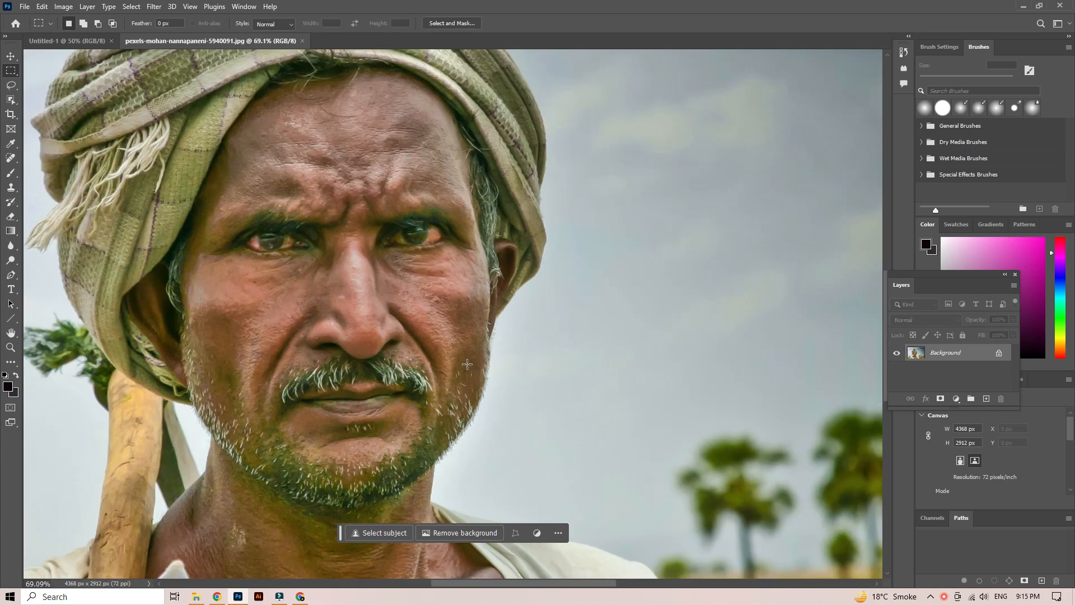
scroll(467, 364, down, 2)
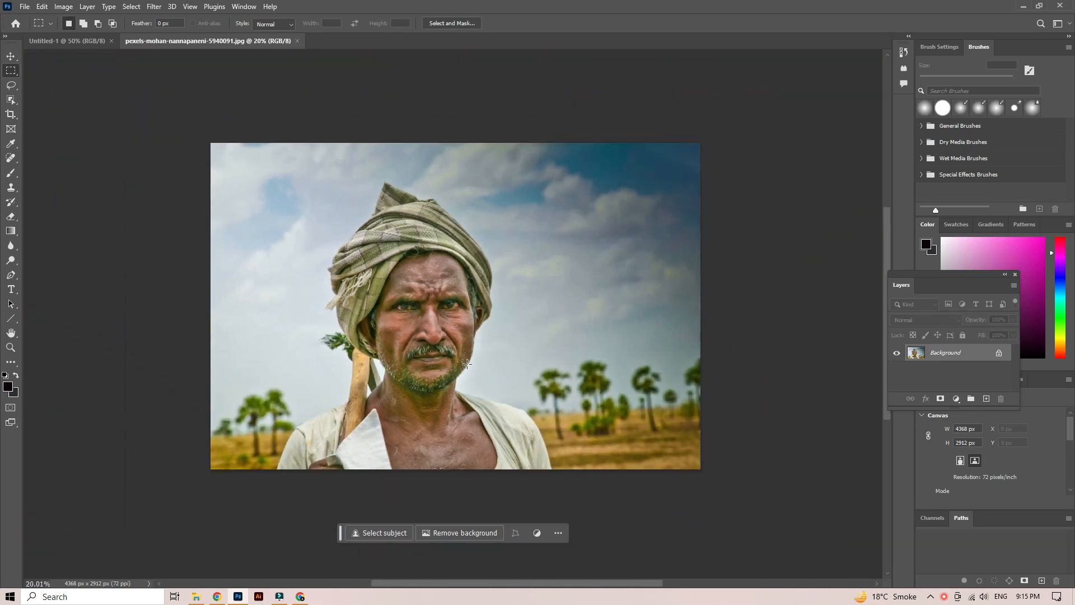
scroll(471, 360, up, 1)
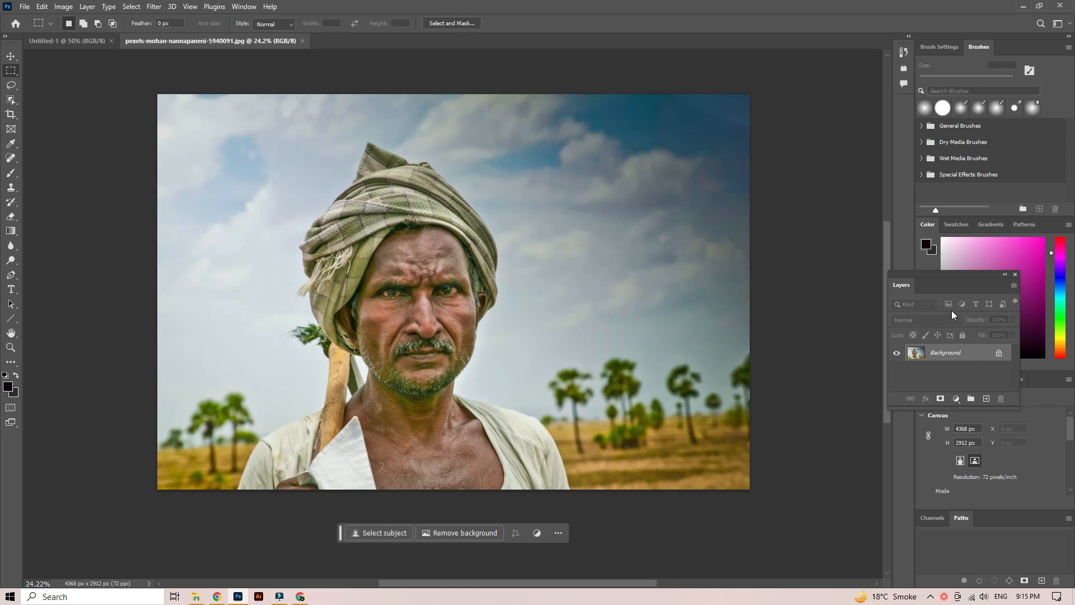
- Unlock the portrait's background layer and duplicate it
drag(953, 282, 881, 178)
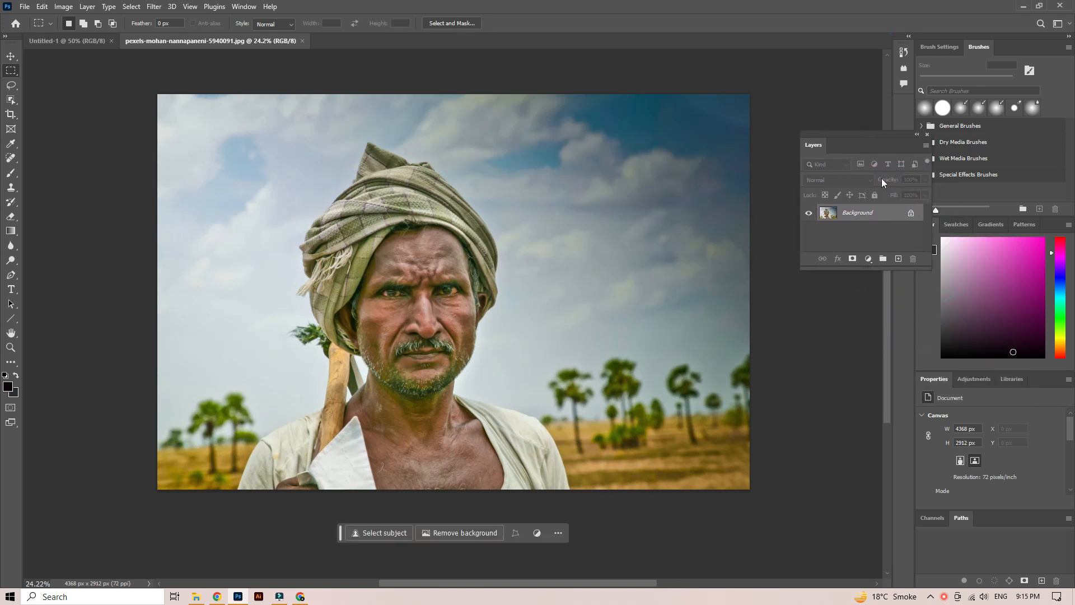
click(912, 213)
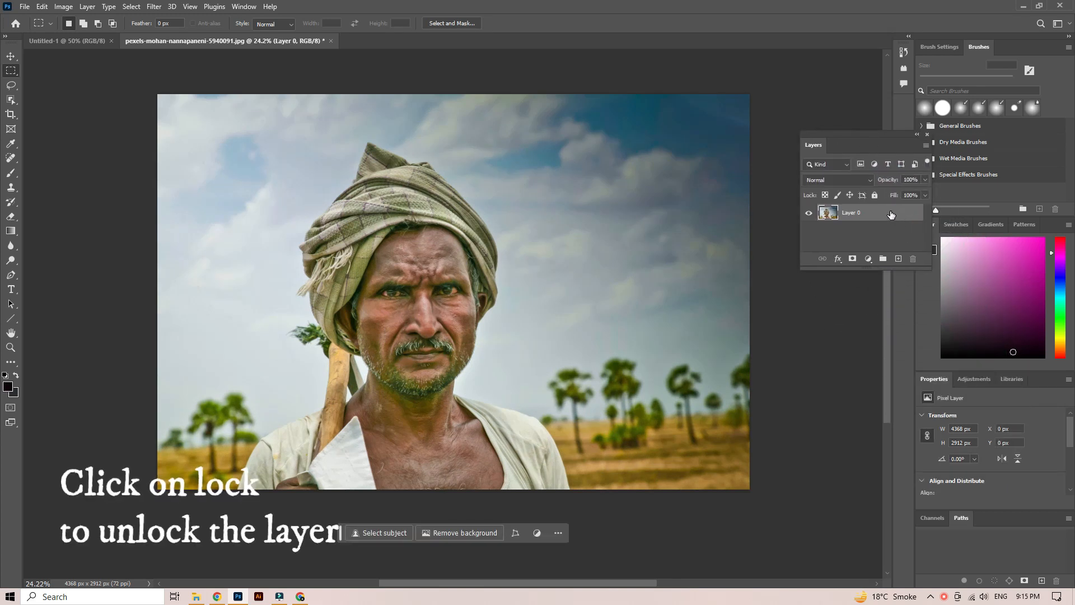
key(ctrl+j)
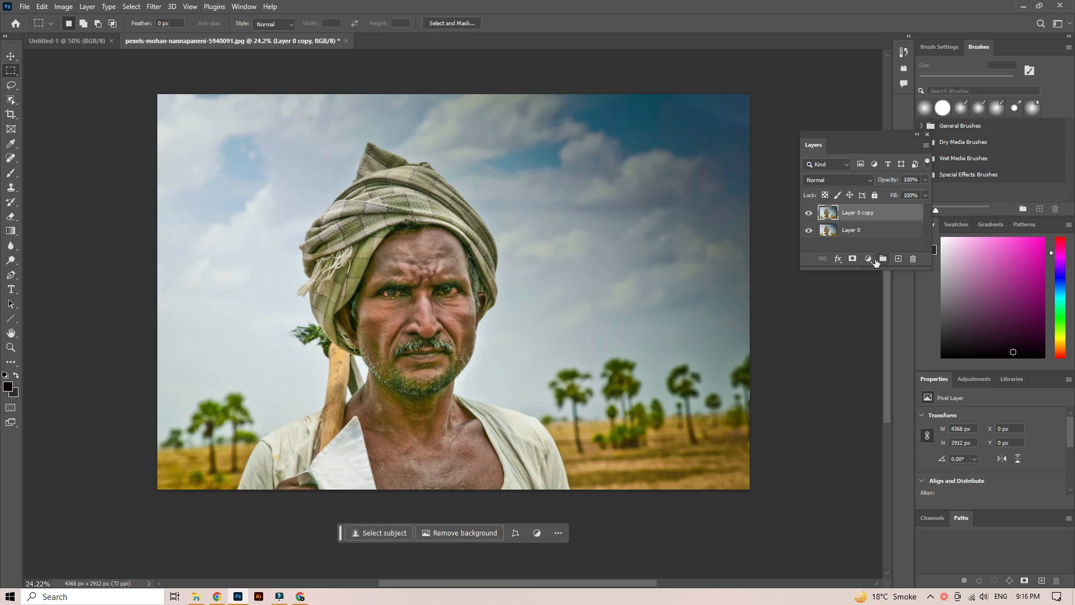
- Add a Selective Color adjustment layer above the duplicated portrait and float its settings beside the photo
click(869, 259)
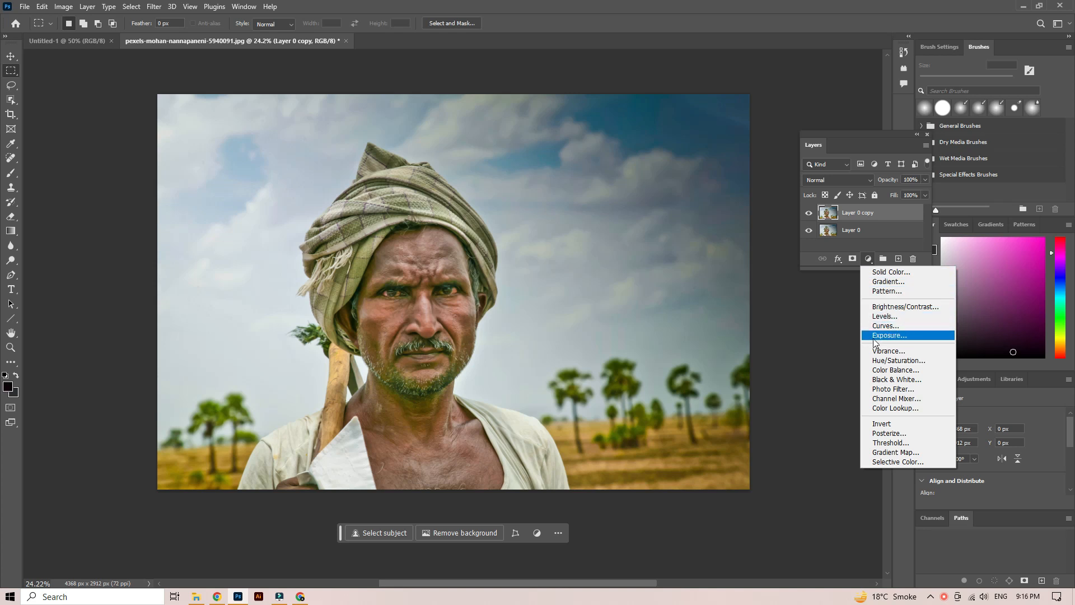
click(896, 462)
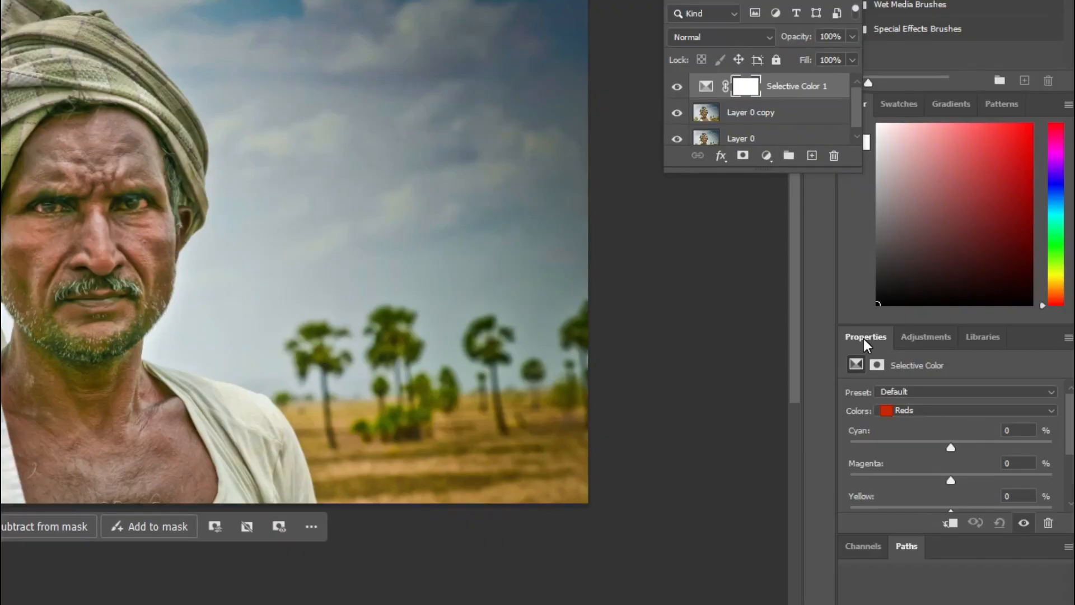
drag(933, 381, 783, 310)
drag(638, 229, 633, 222)
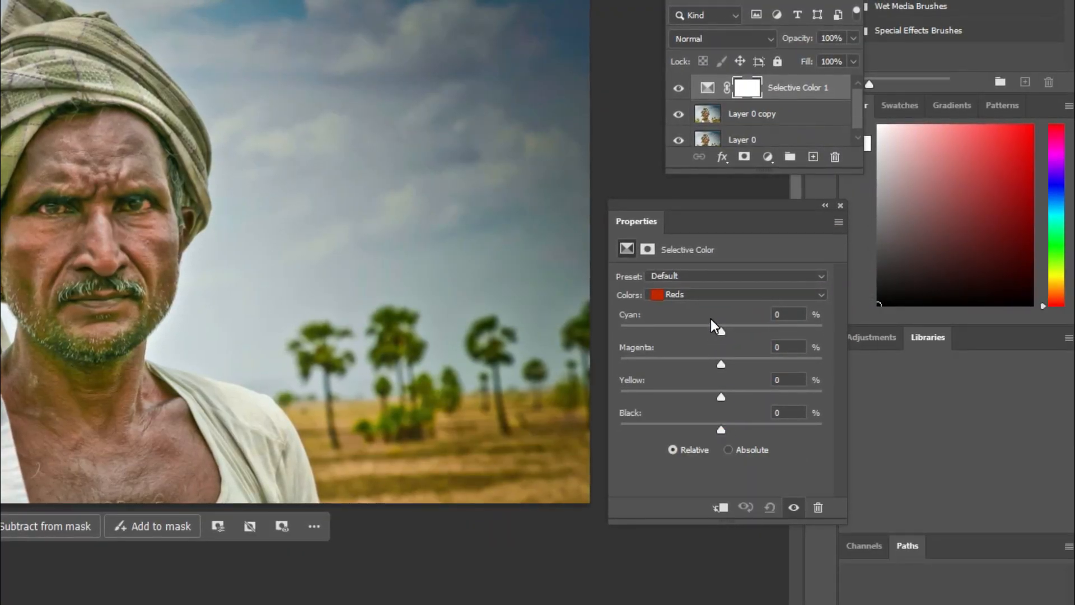
- Adjust the Reds in the Selective Color layer to Cyan -2, Magenta +3, Yellow -31 and Black -72
drag(720, 332, 655, 331)
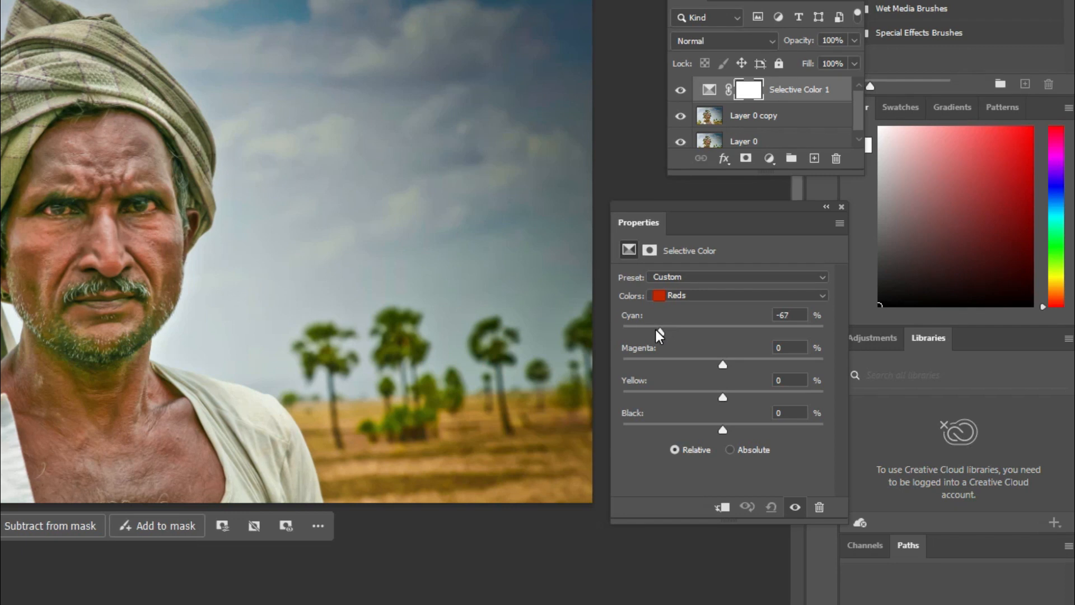
click(714, 334)
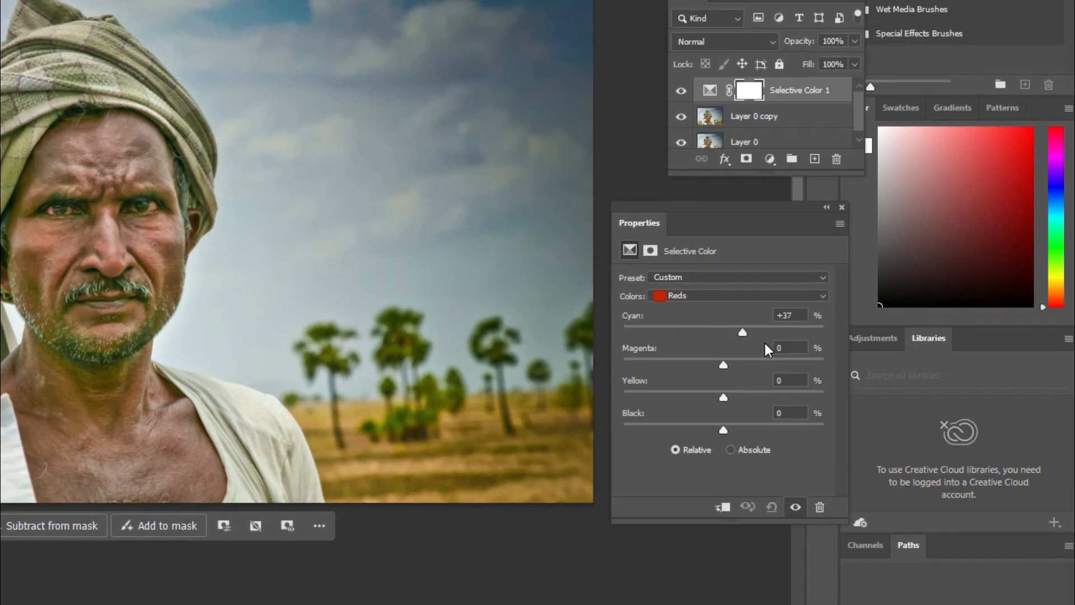
drag(810, 349, 787, 348)
click(697, 336)
drag(687, 337, 626, 416)
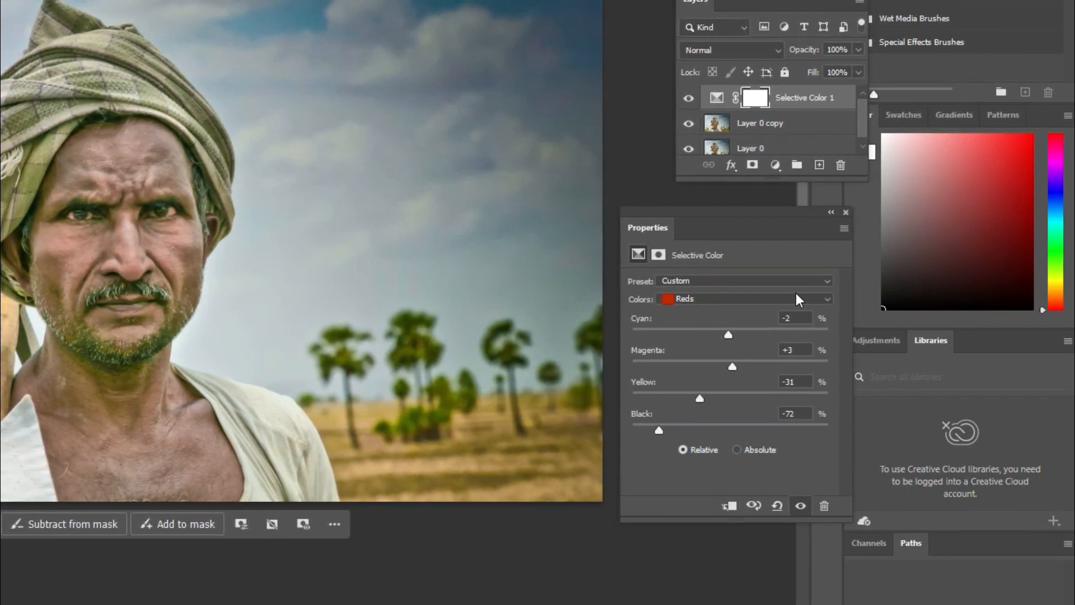
- Adjust the Yellows in the Selective Color layer to Cyan -20, Magenta -48, Yellow -79 and Black -83
click(825, 298)
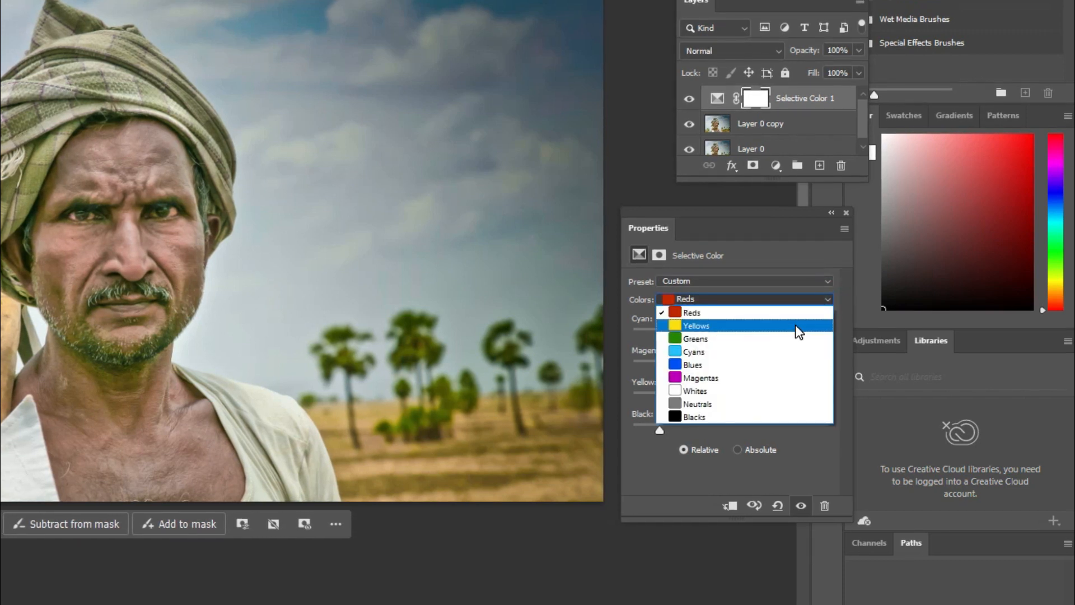
click(795, 324)
drag(732, 397, 670, 382)
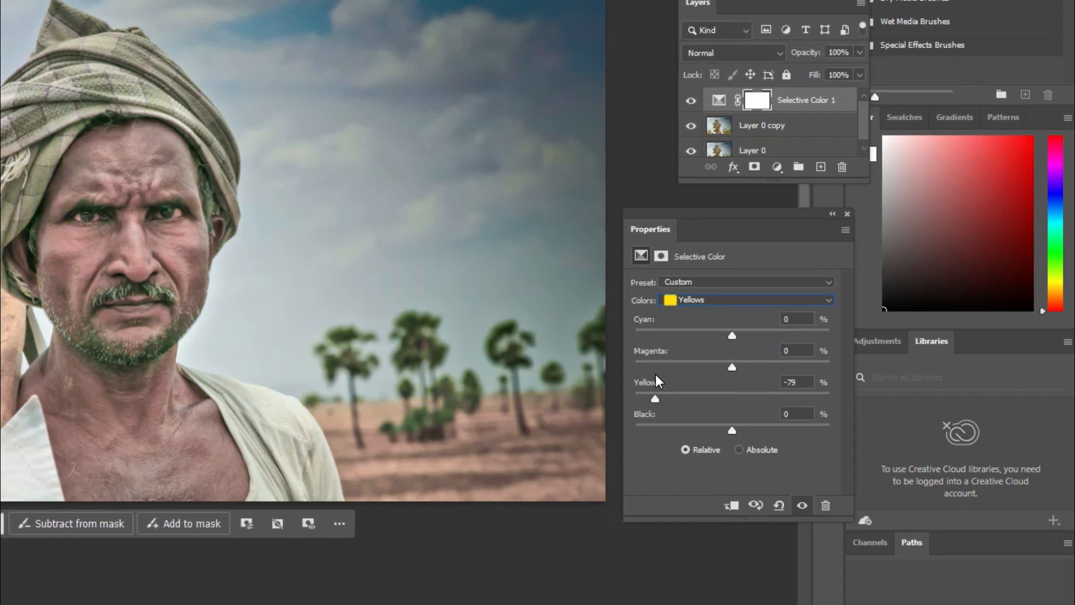
drag(732, 432, 648, 423)
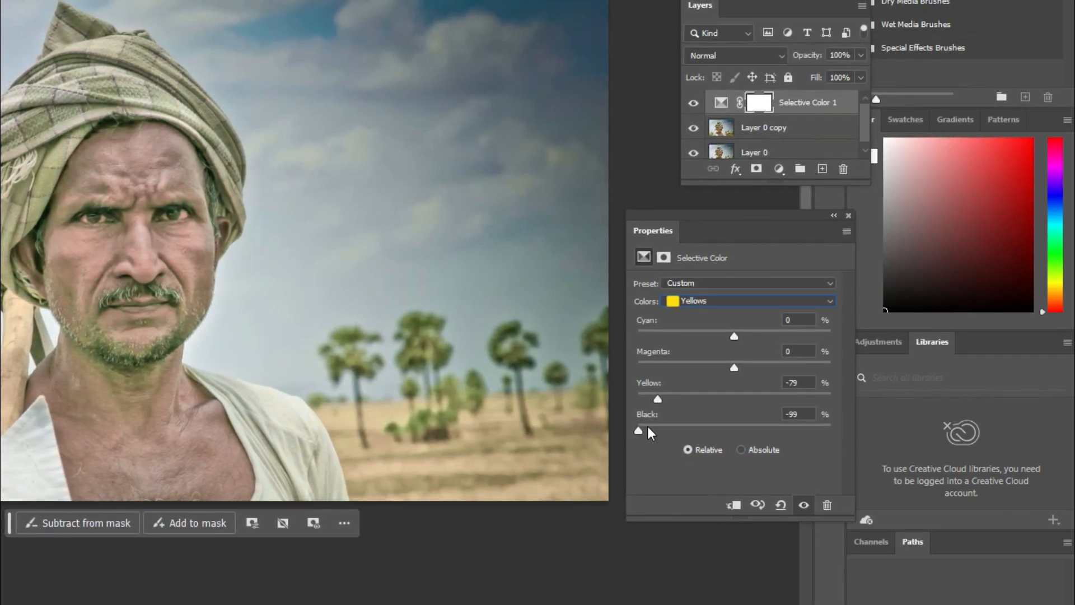
drag(651, 432, 656, 433)
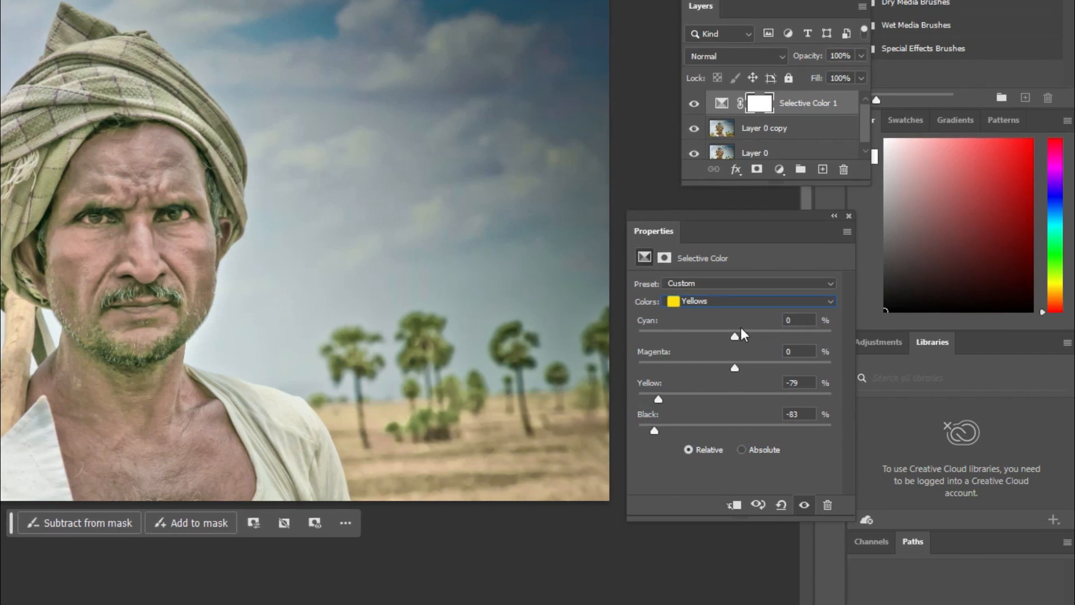
drag(738, 334, 690, 368)
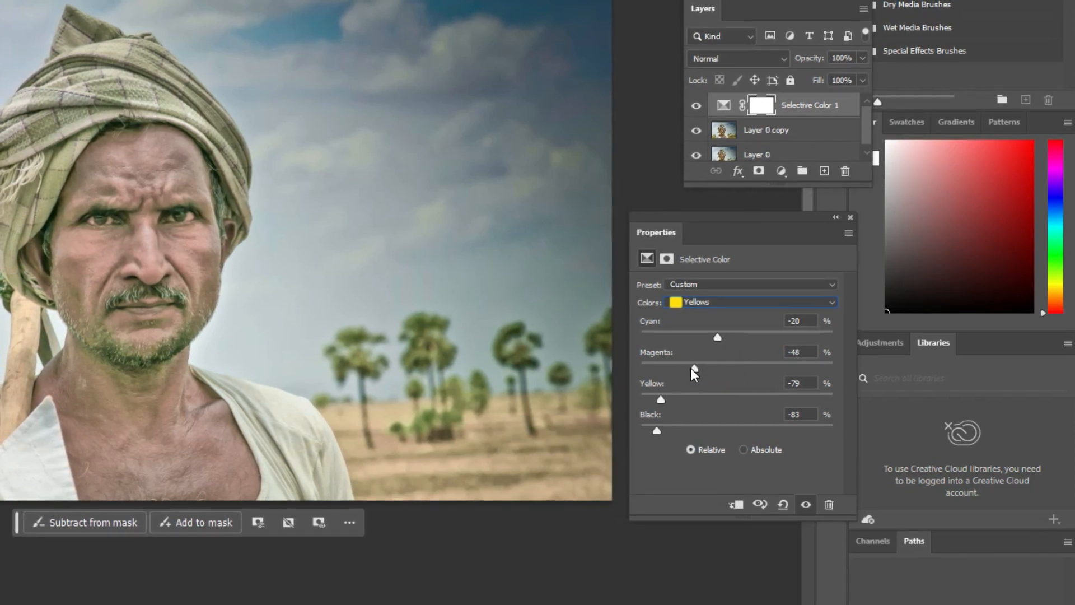
- Adjust the Greens in the Selective Color layer to Cyan -20, Magenta +45, Yellow -52 and Black -49
click(831, 301)
click(806, 343)
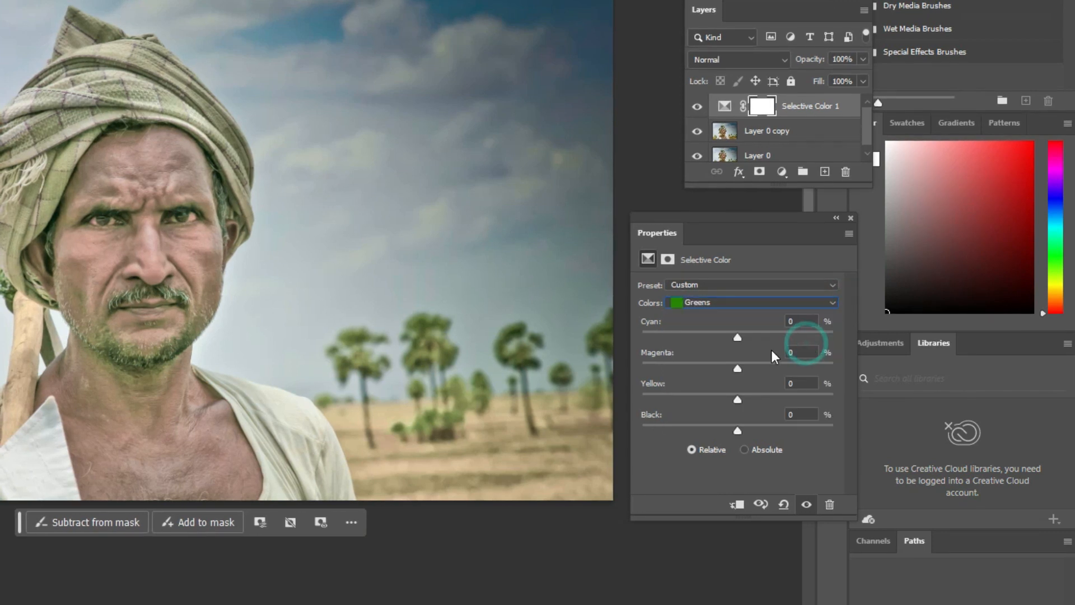
drag(738, 398, 690, 393)
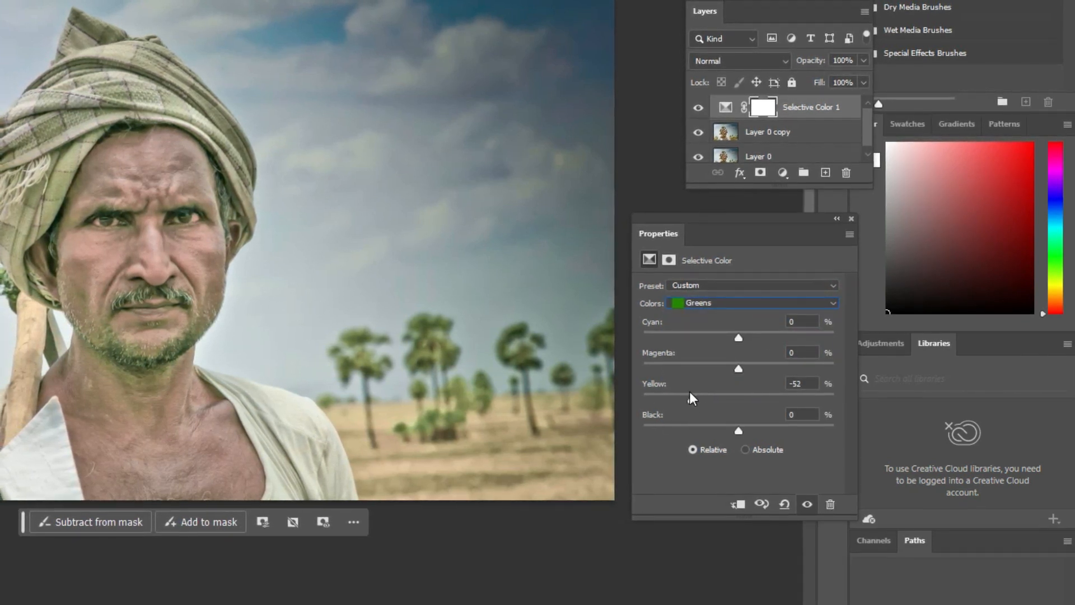
drag(739, 432, 693, 429)
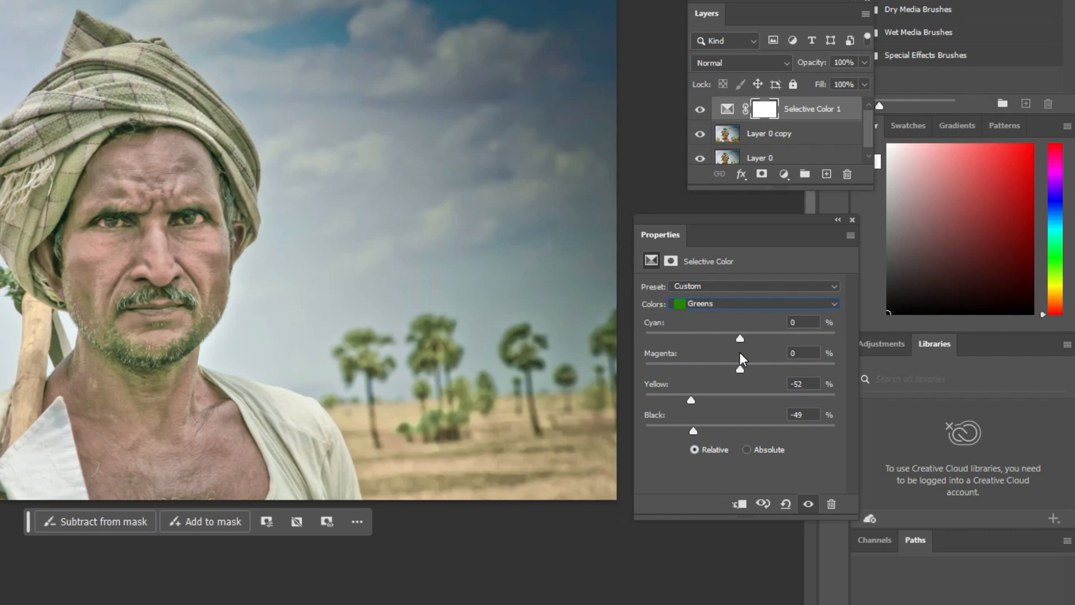
drag(740, 337, 770, 385)
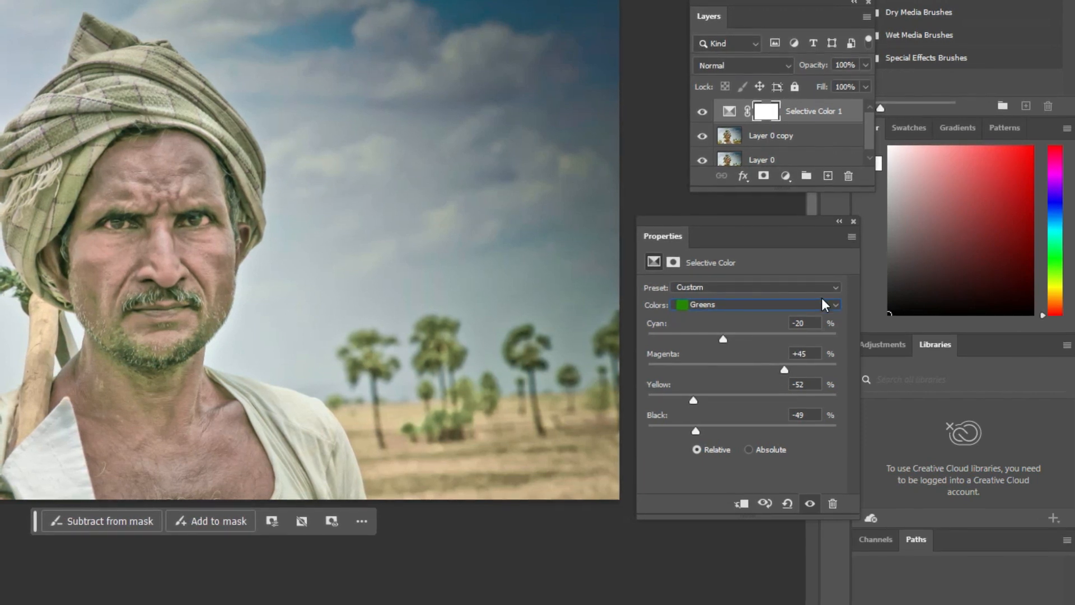
- Refine the Reds of the Selective Color layer to Cyan +12 and Magenta +44
click(835, 305)
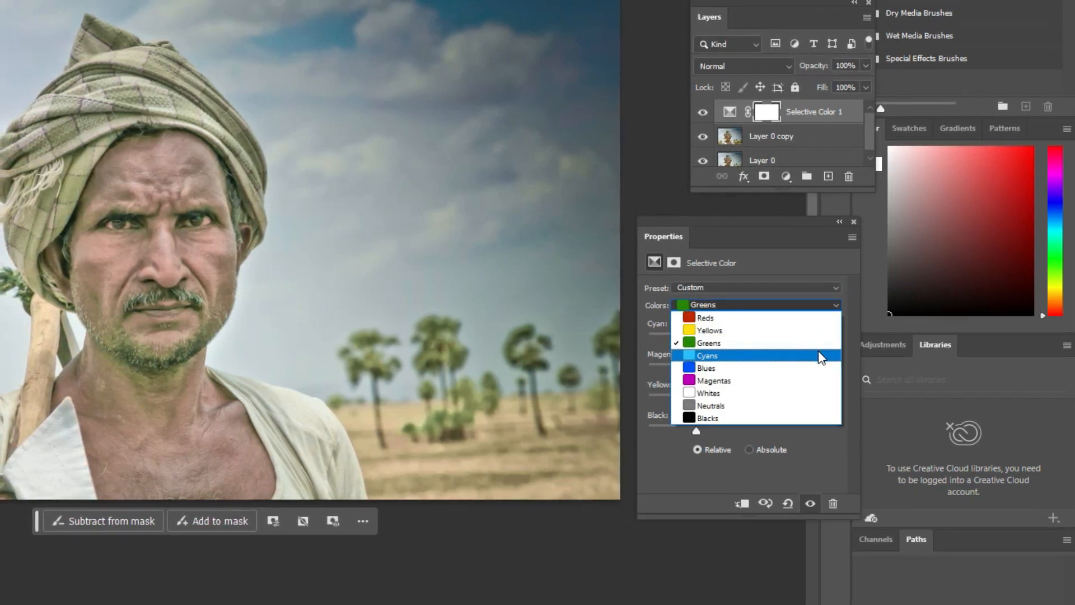
click(816, 317)
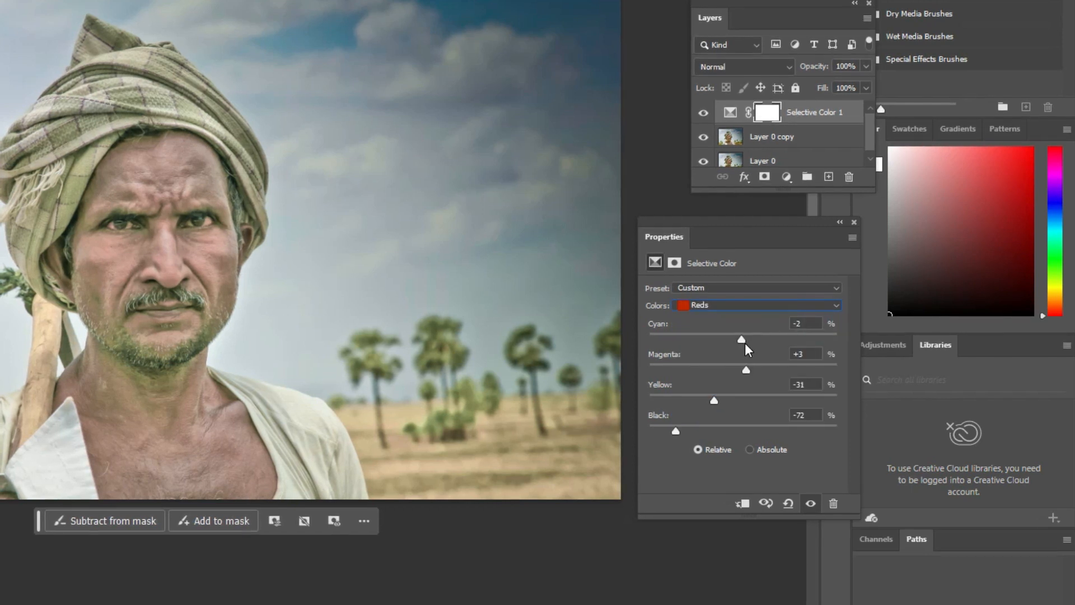
drag(742, 338, 755, 339)
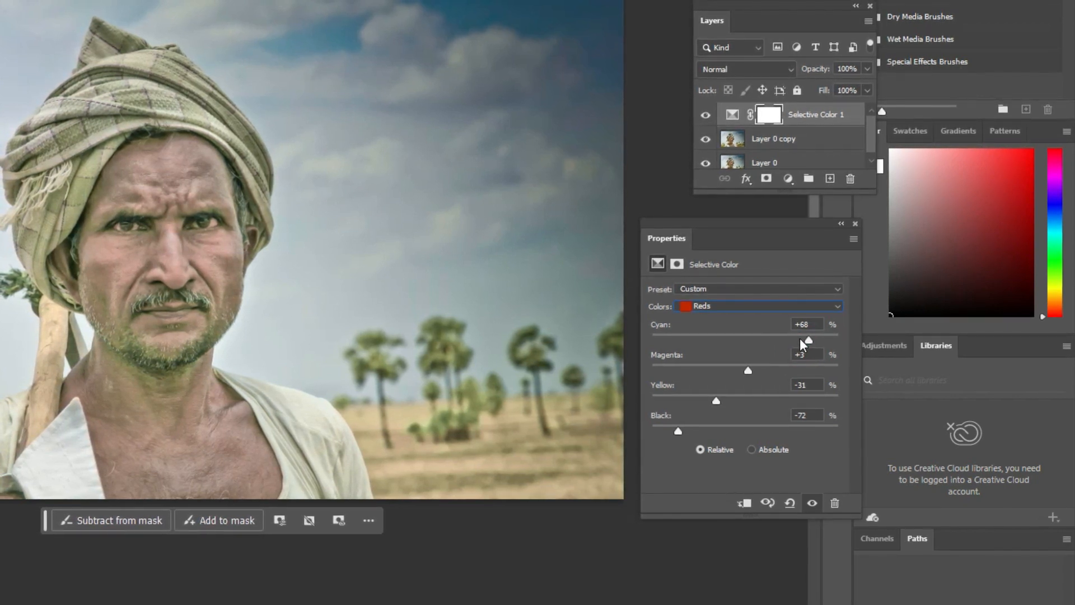
drag(786, 338, 757, 335)
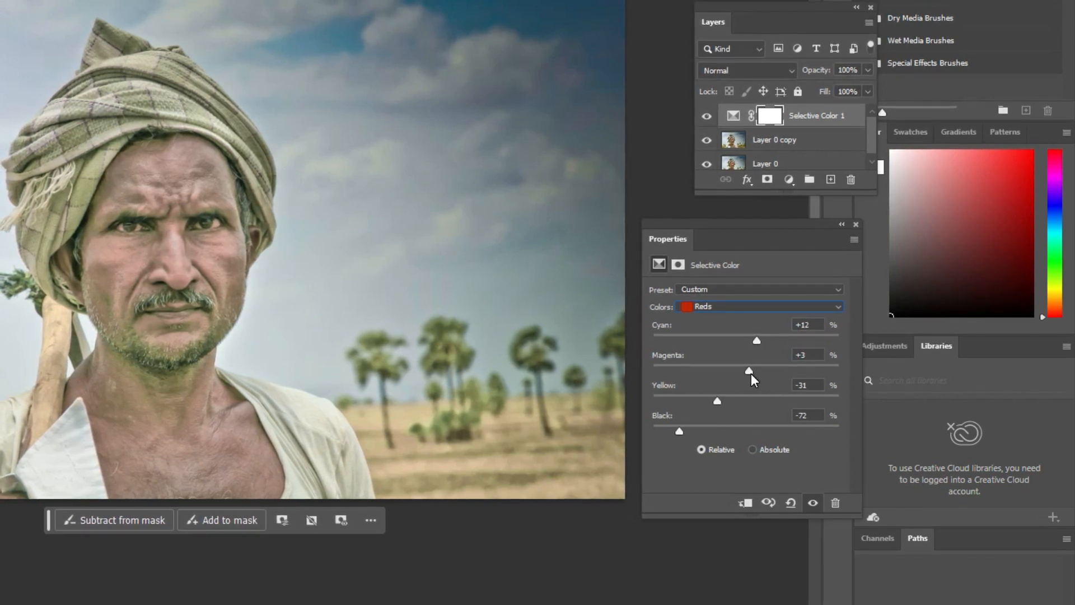
drag(749, 372, 771, 376)
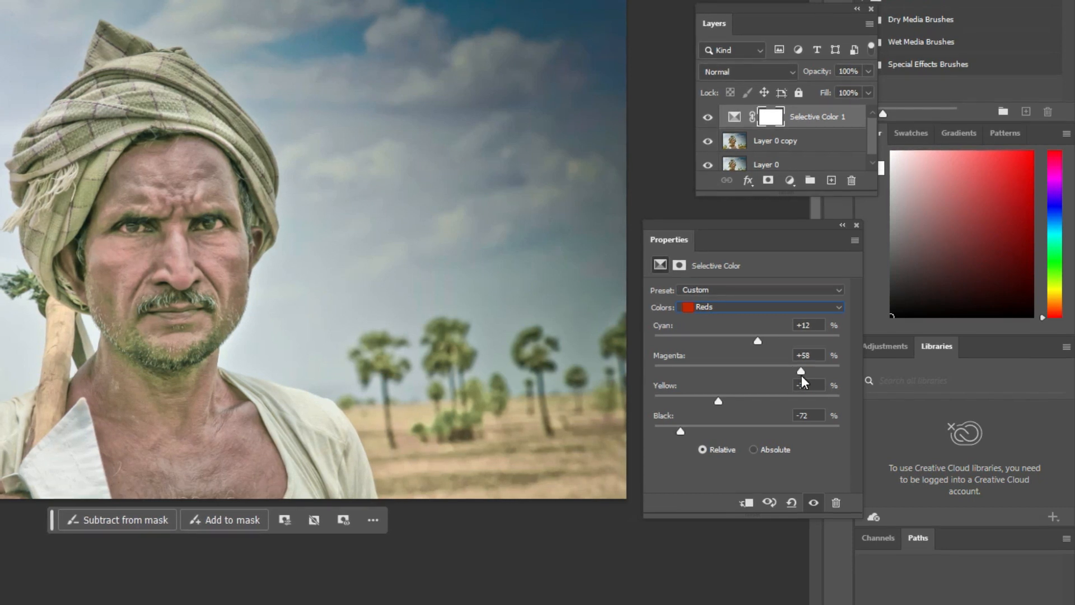
drag(802, 375, 792, 375)
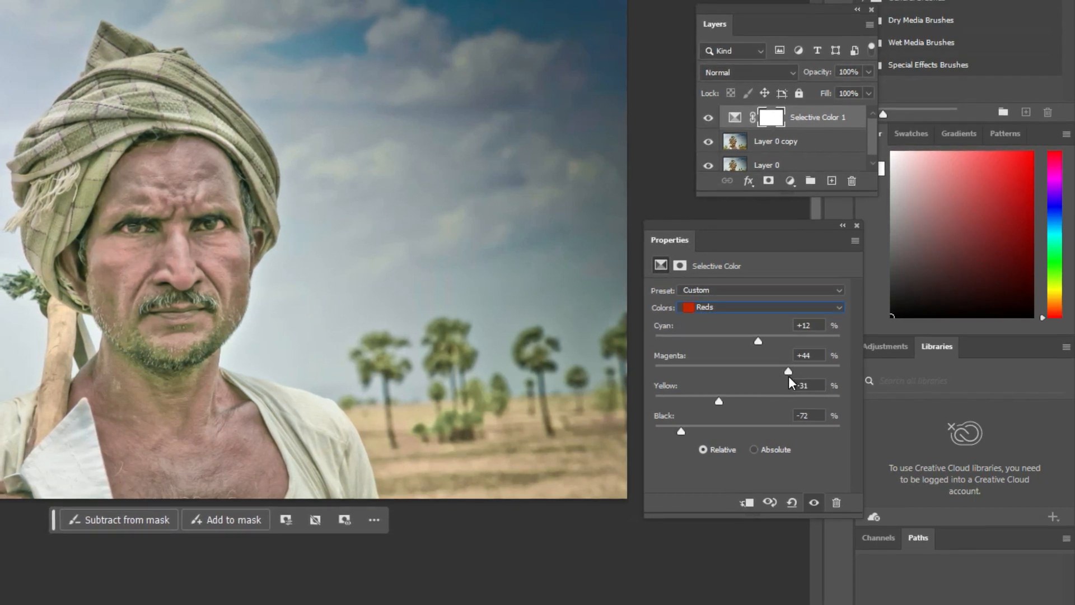
- Invert the Selective Color layer's mask to black
click(770, 121)
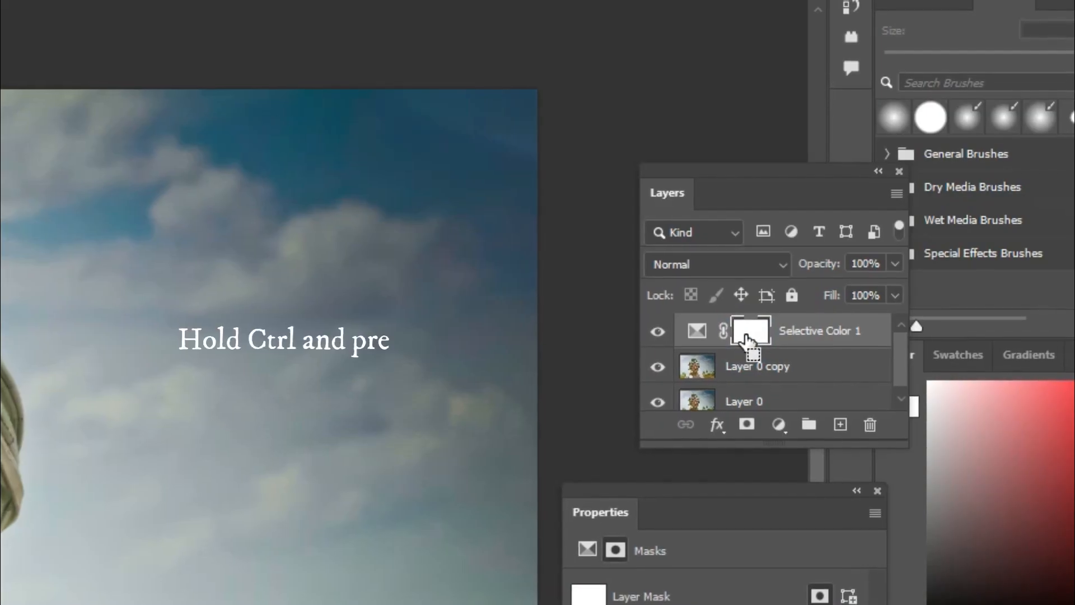
key(ctrl+i)
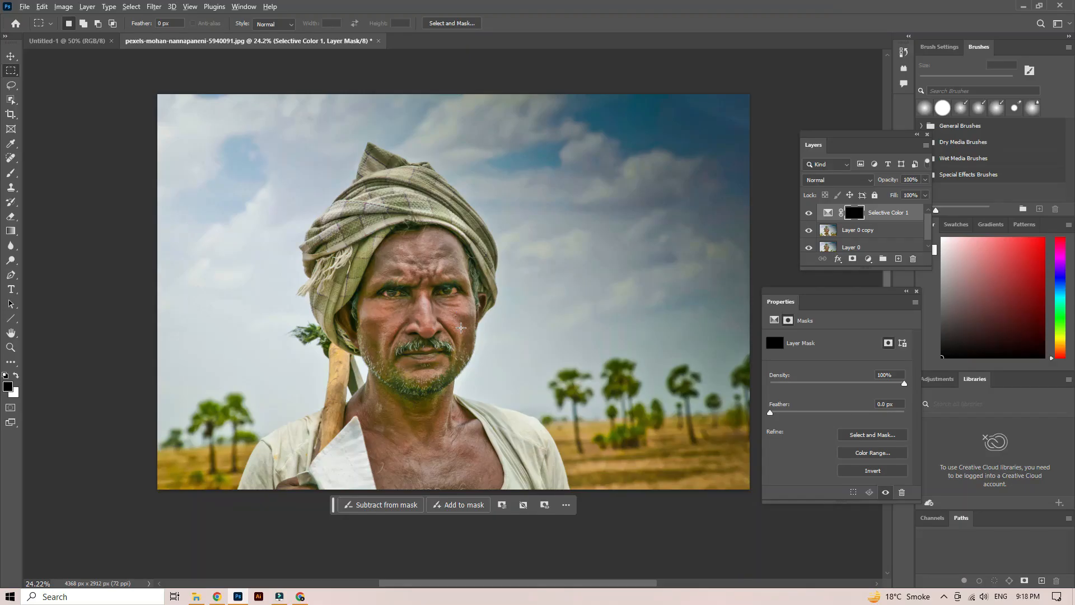
- Activate the Brush tool for painting on the layer mask and set its flow to 51%
scroll(461, 328, up, 5)
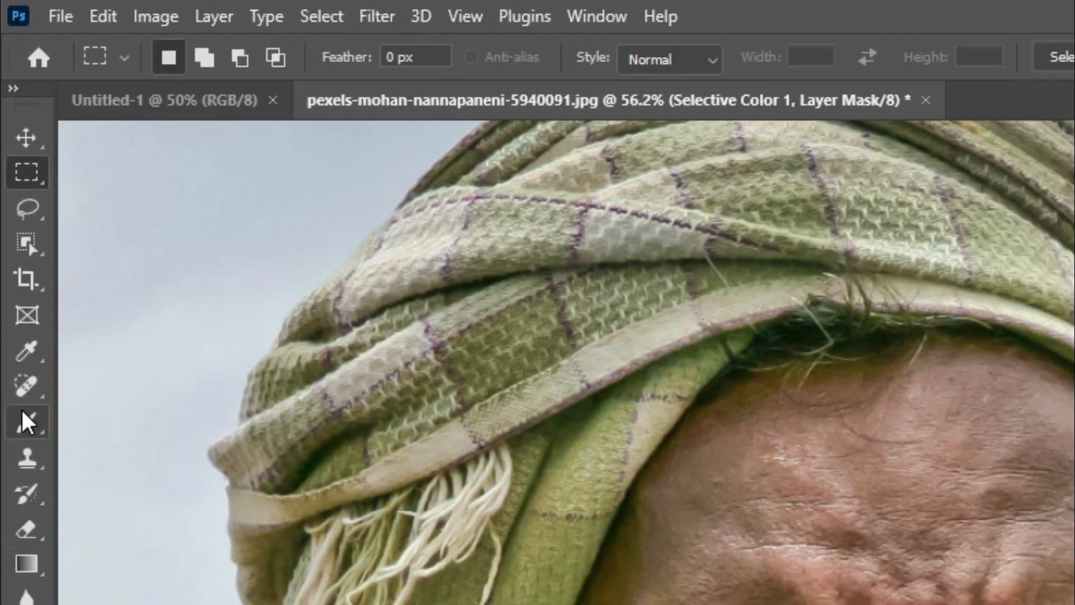
click(28, 422)
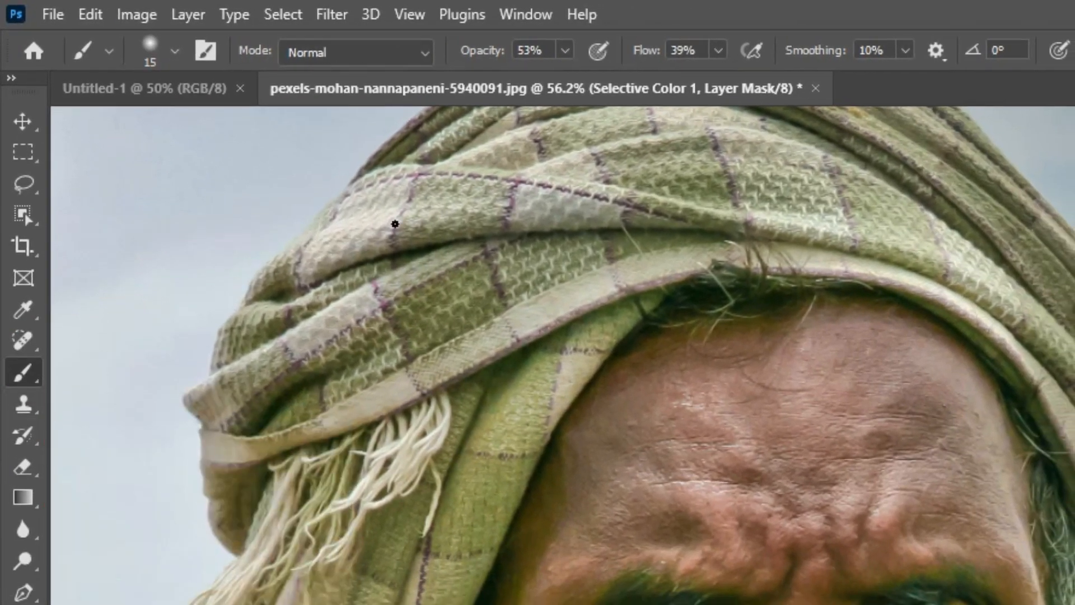
click(718, 51)
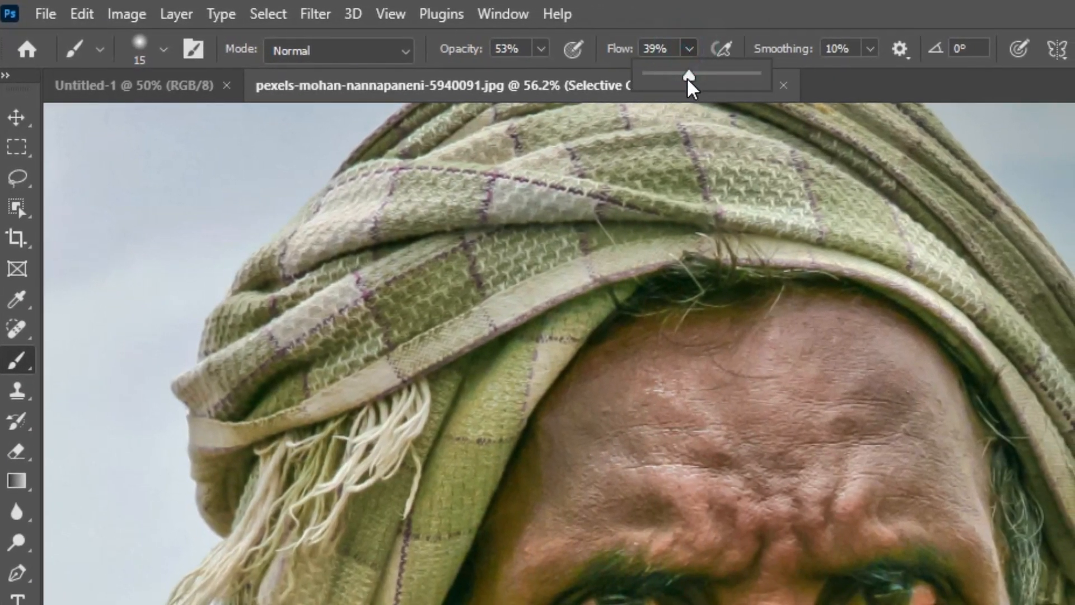
drag(687, 77, 700, 76)
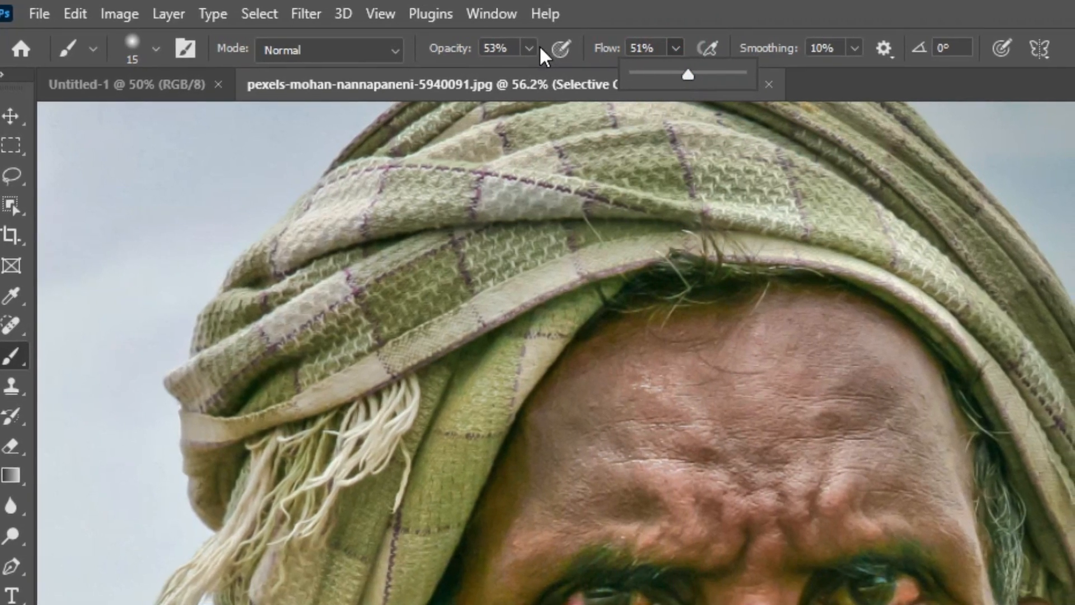
- Set the brush to 59% opacity and 125 px size, with white as the foreground color
click(529, 49)
drag(531, 79, 535, 76)
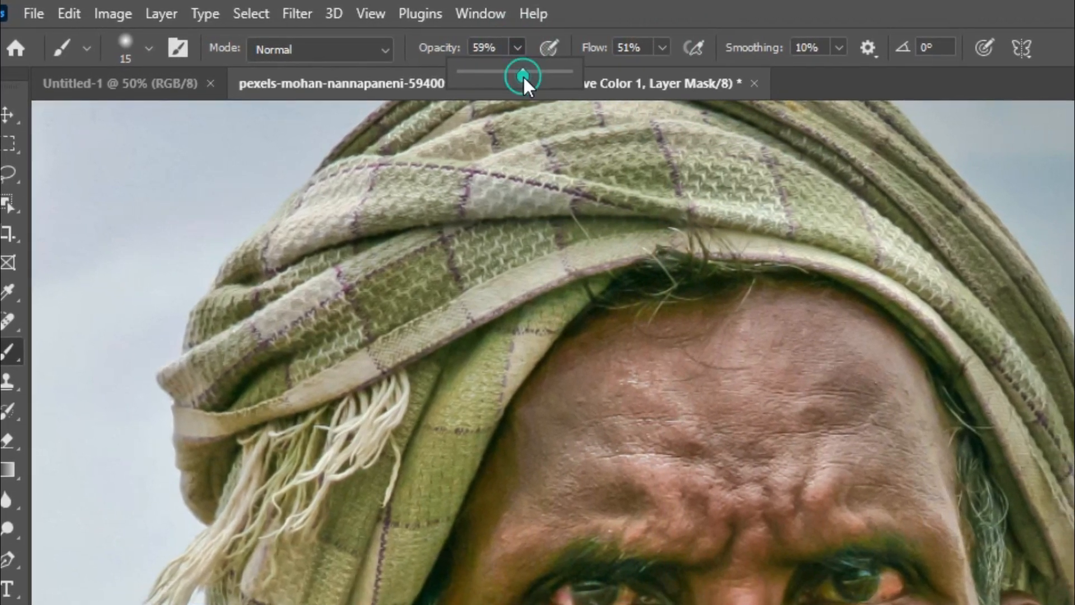
key(bracketright)
key(bracketright)
key(bracketright)
key(bracketright)
key(bracketright)
key(bracketright)
key(bracketright)
key(bracketright)
key(bracketright)
key(bracketright)
key(bracketright)
key(bracketright)
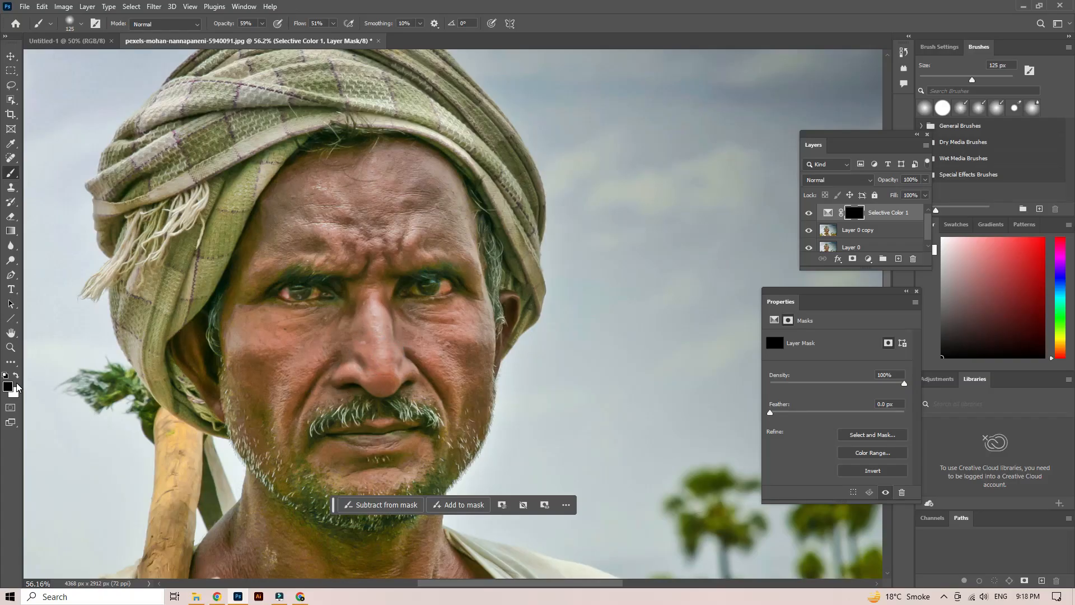
key(x)
- Paint over the cheek beside the nose on the Selective Color mask and choose the soft round brush tip
drag(262, 369, 336, 343)
right_click(338, 343)
click(380, 498)
click(404, 472)
click(307, 338)
scroll(339, 318, up, 2)
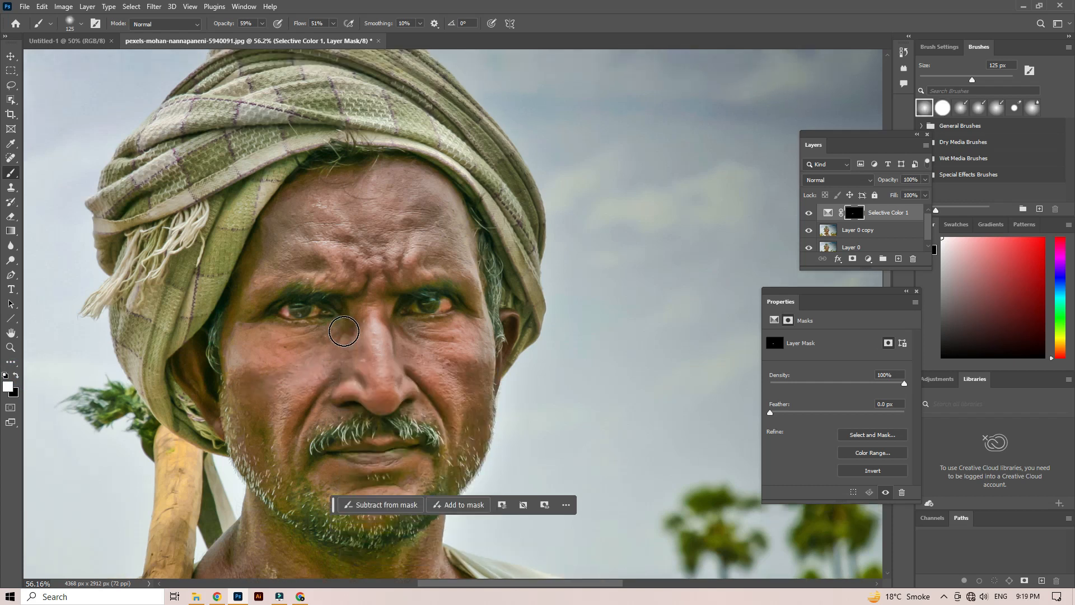
- Paint the mask white over the cheeks, nose and forehead, and move the contextual task bar away from the chin
drag(299, 416, 322, 376)
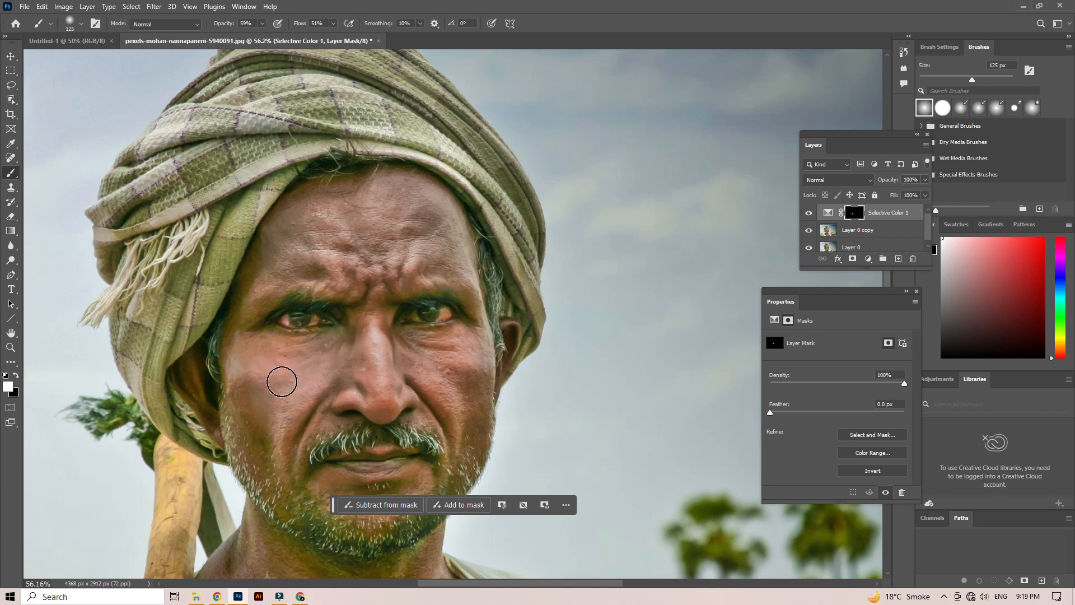
key(ctrl+z)
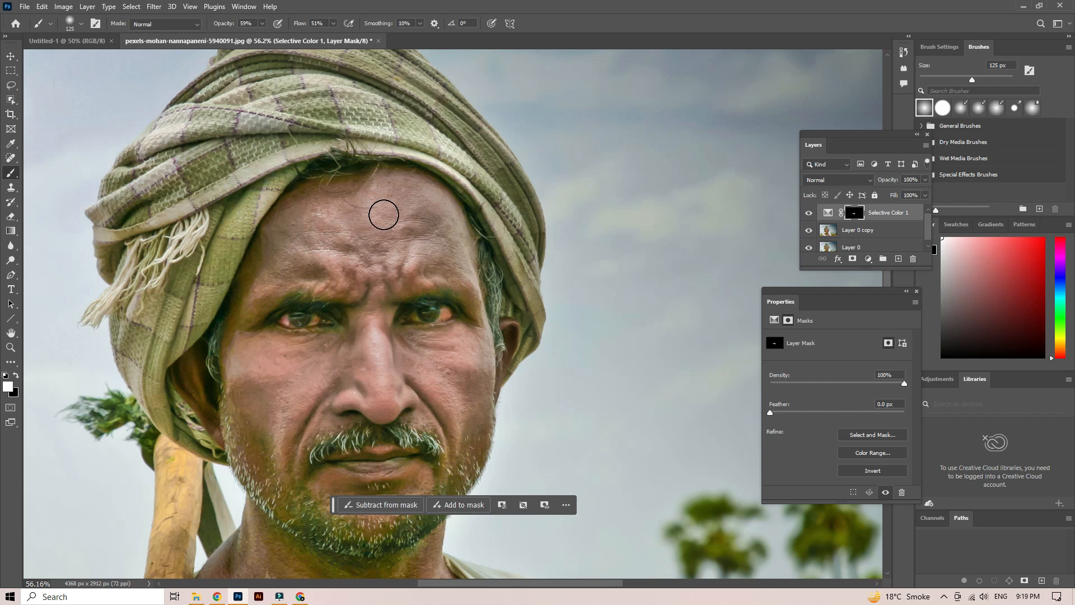
mouse_move(438, 277)
mouse_down()
mouse_move(406, 270)
mouse_move(365, 356)
mouse_move(243, 345)
mouse_up()
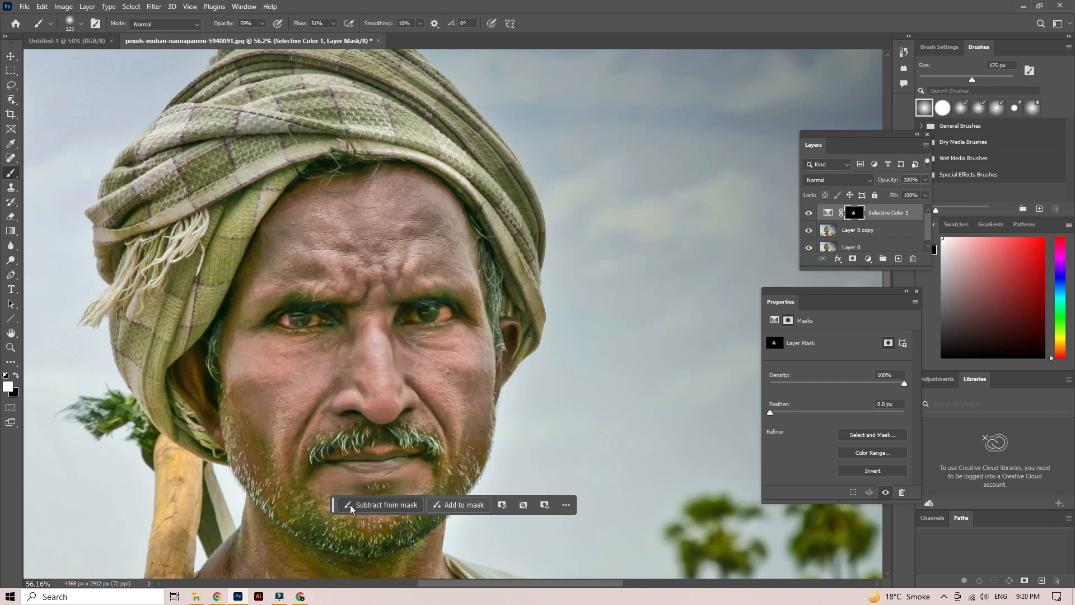
drag(336, 505, 105, 573)
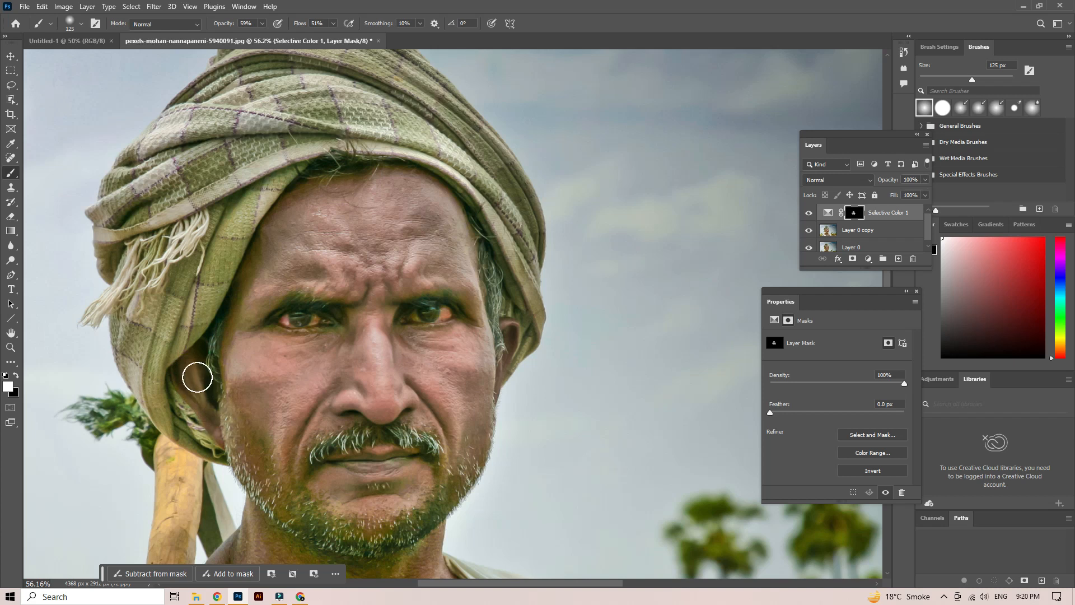
- Set the brush flow to 65% and paint the mask over the face, the area around the mouth and the ear
scroll(235, 373, down, 1)
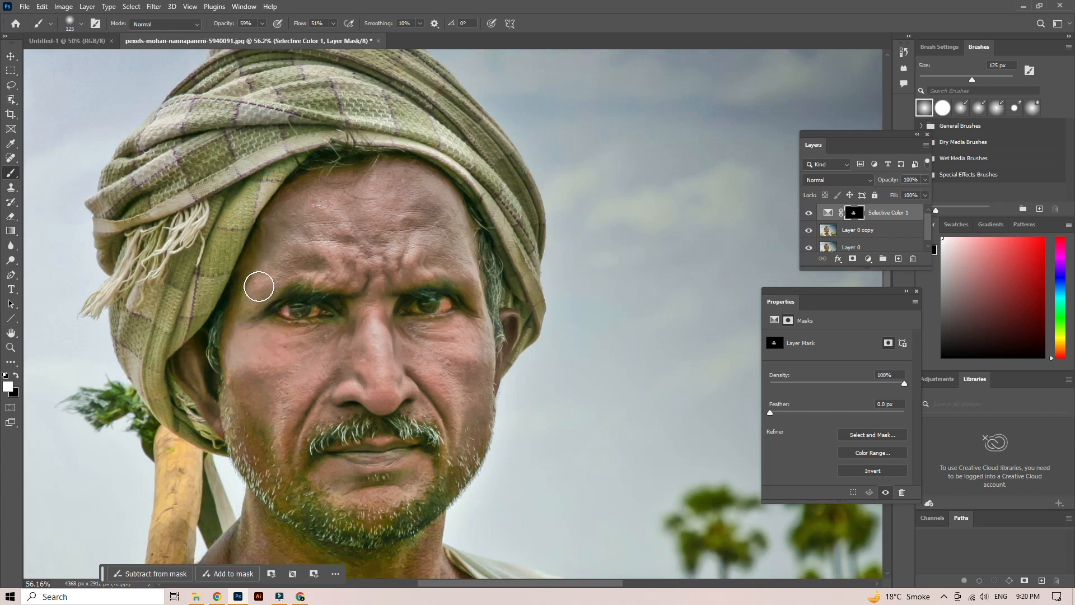
click(333, 24)
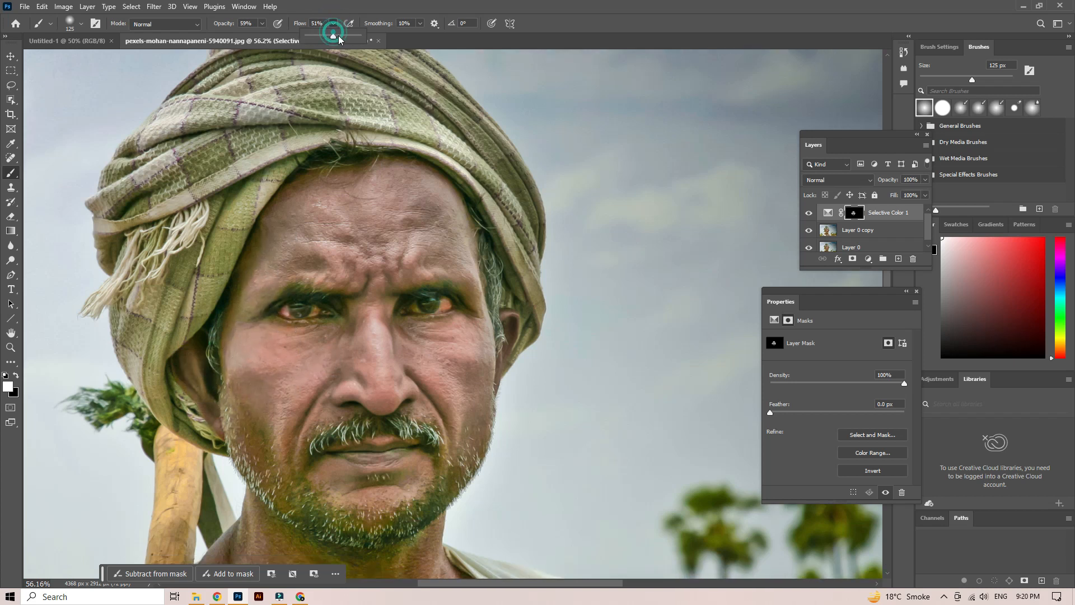
click(408, 270)
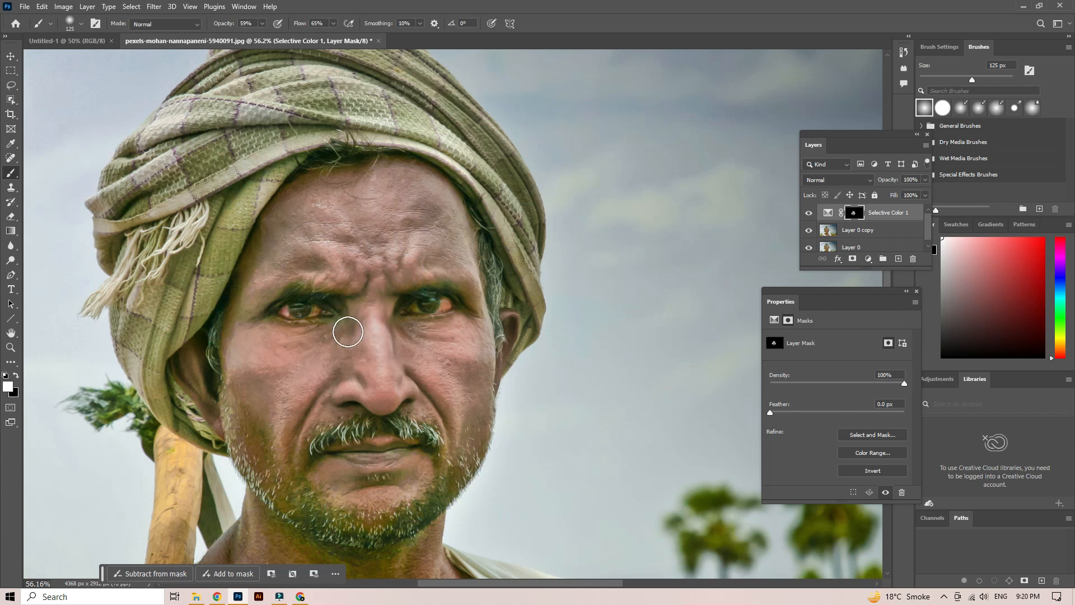
scroll(392, 397, down, 3)
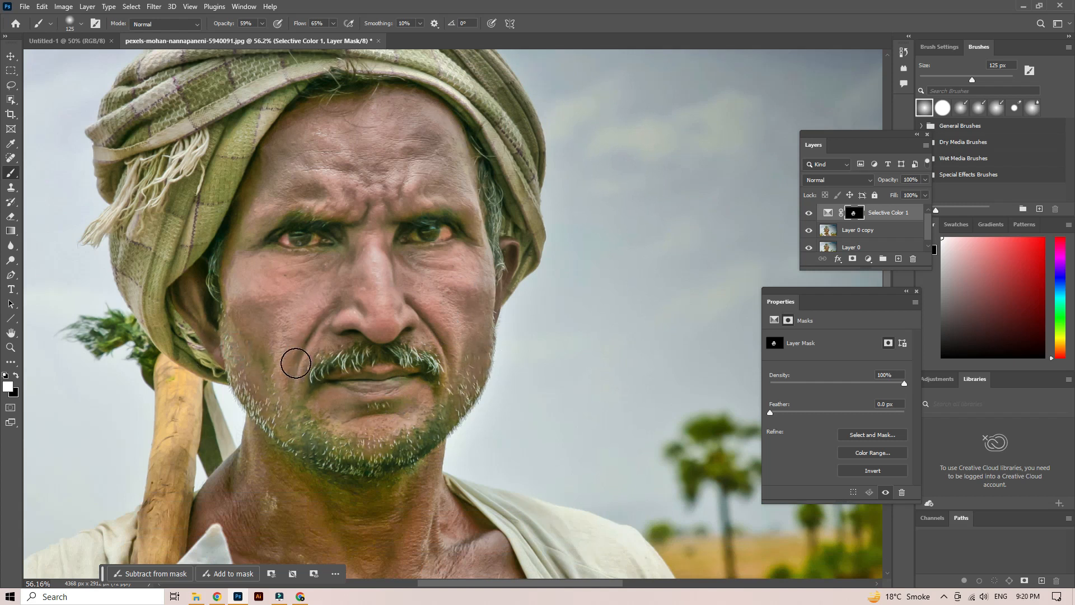
mouse_move(439, 379)
mouse_down()
mouse_move(382, 358)
mouse_move(309, 368)
mouse_up()
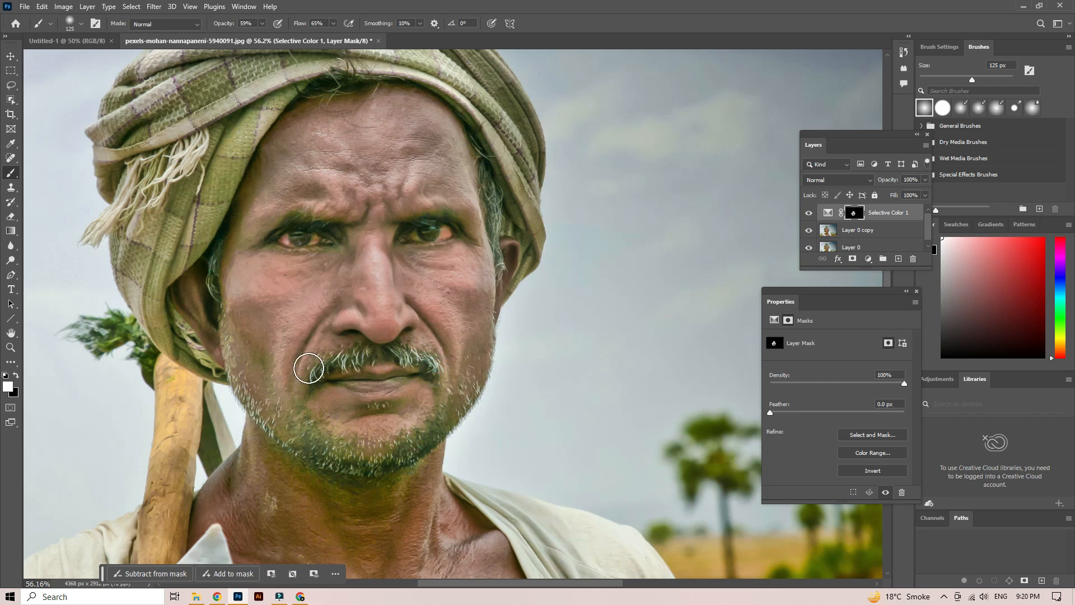
scroll(495, 340, down, 2)
drag(195, 256, 222, 307)
- Set the brush size to 600 px and paint the mask over the neck and bare chest
scroll(272, 492, down, 4)
key(])
key(])
key(])
key(])
key(])
key(])
key(])
key(])
key(])
key(])
key(])
key(])
key(])
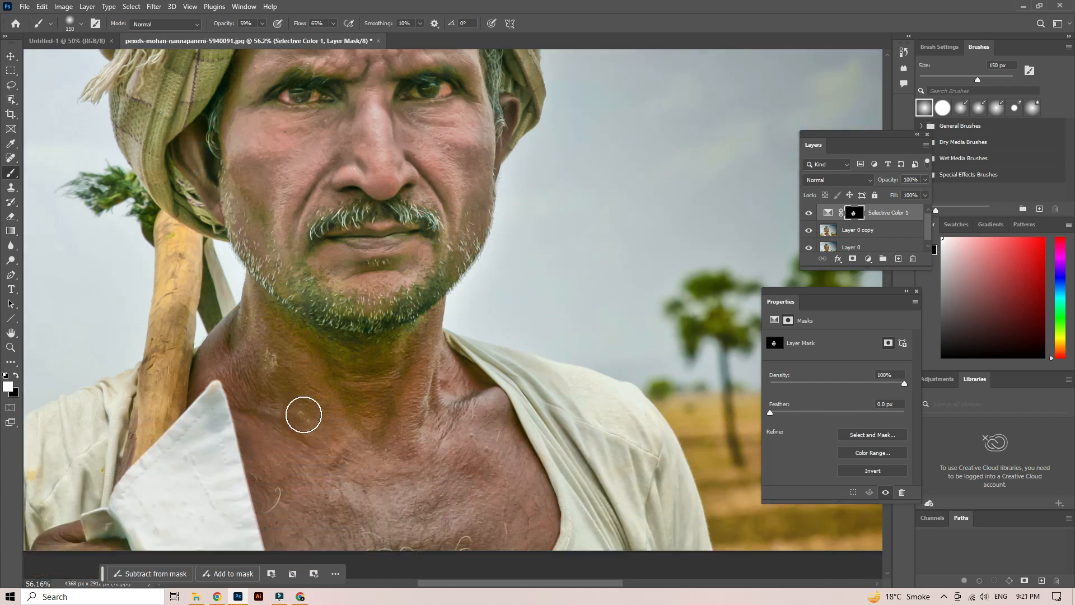
key([)
key([)
key([)
key([)
key([)
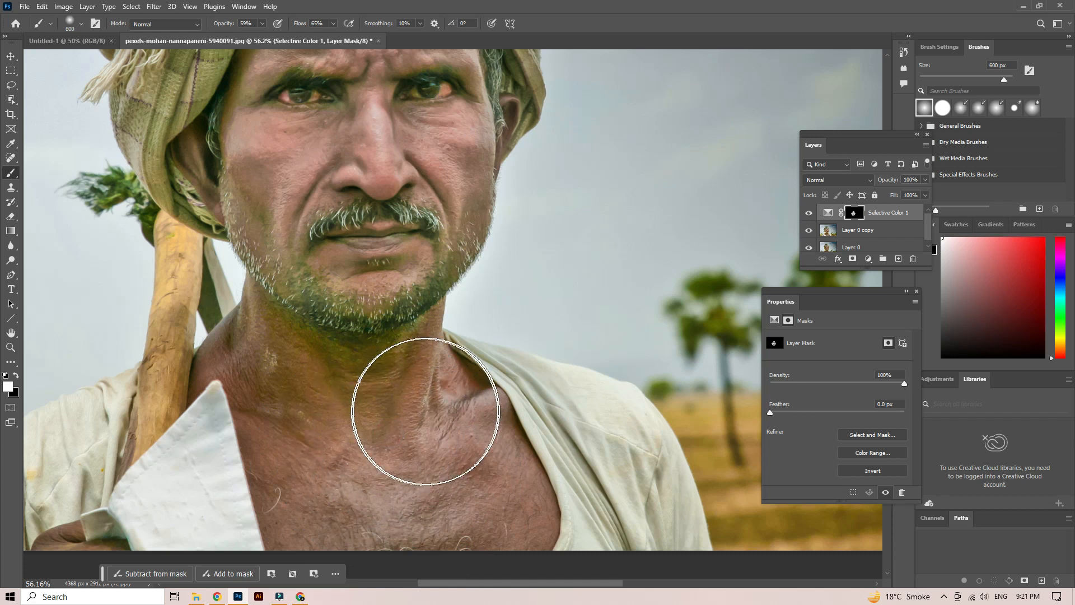
mouse_move(272, 360)
mouse_down()
mouse_move(256, 380)
mouse_move(268, 348)
mouse_move(224, 418)
mouse_move(284, 371)
mouse_move(496, 479)
mouse_move(507, 430)
mouse_up()
scroll(490, 451, down, 6)
mouse_move(470, 379)
mouse_down()
mouse_move(522, 359)
mouse_move(461, 338)
mouse_move(287, 355)
mouse_move(328, 330)
mouse_up()
scroll(463, 312, up, 5)
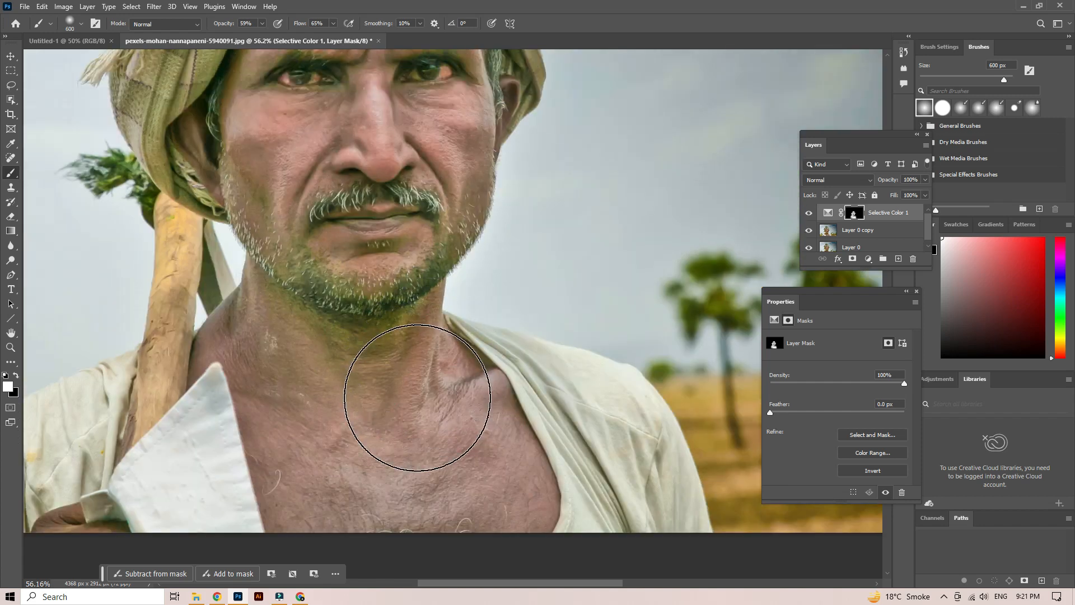
mouse_move(417, 398)
mouse_down()
mouse_move(354, 386)
mouse_move(449, 336)
mouse_move(607, 436)
mouse_up()
- Set the brush size to 150 px and paint the mask over the temple and the ear beside it
scroll(607, 435, up, 8)
key([)
key([)
key([)
key([)
key([)
key([)
key([)
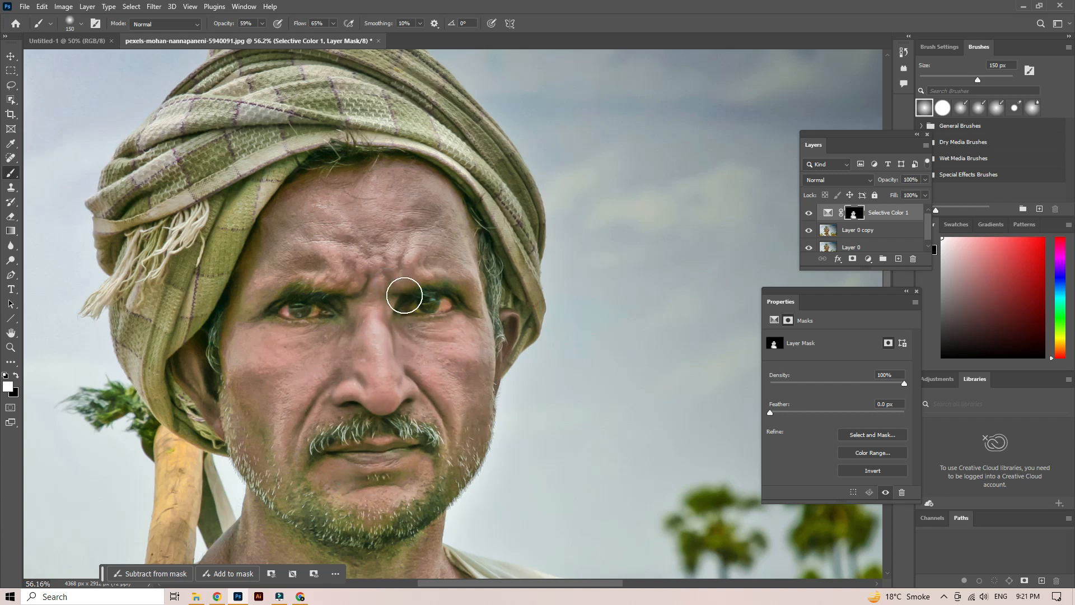
click(473, 272)
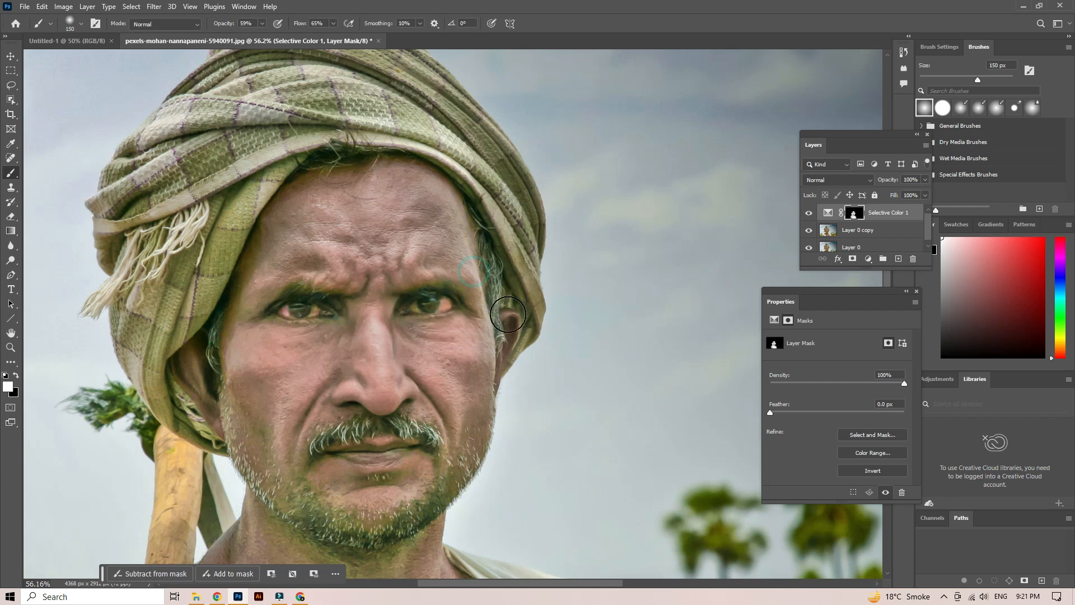
click(504, 319)
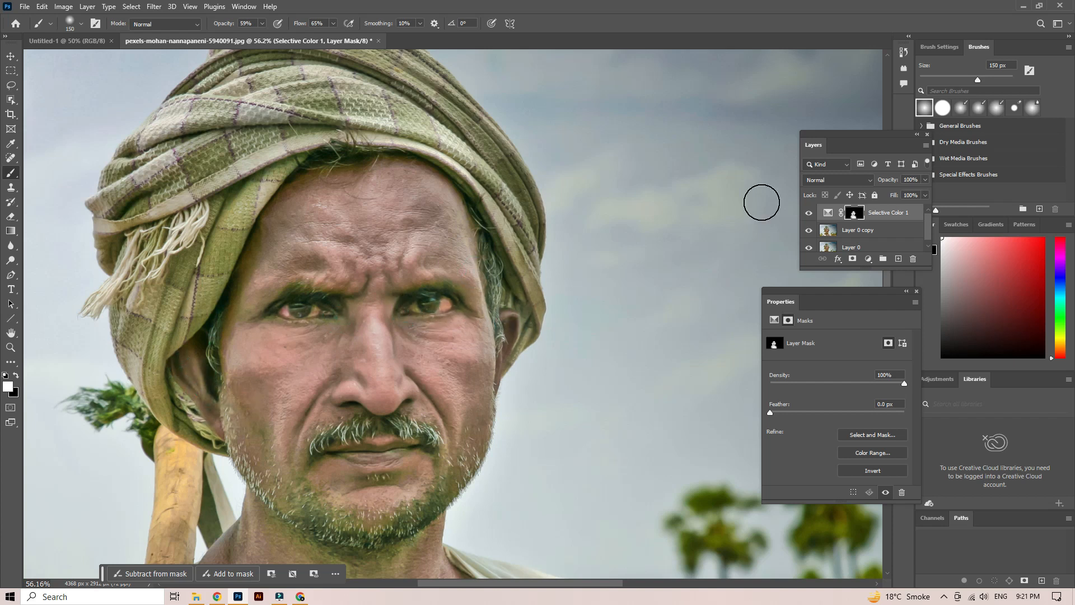
- Check the whole portrait and touch up the mask along the edge of the face beside the eye
scroll(476, 368, down, 5)
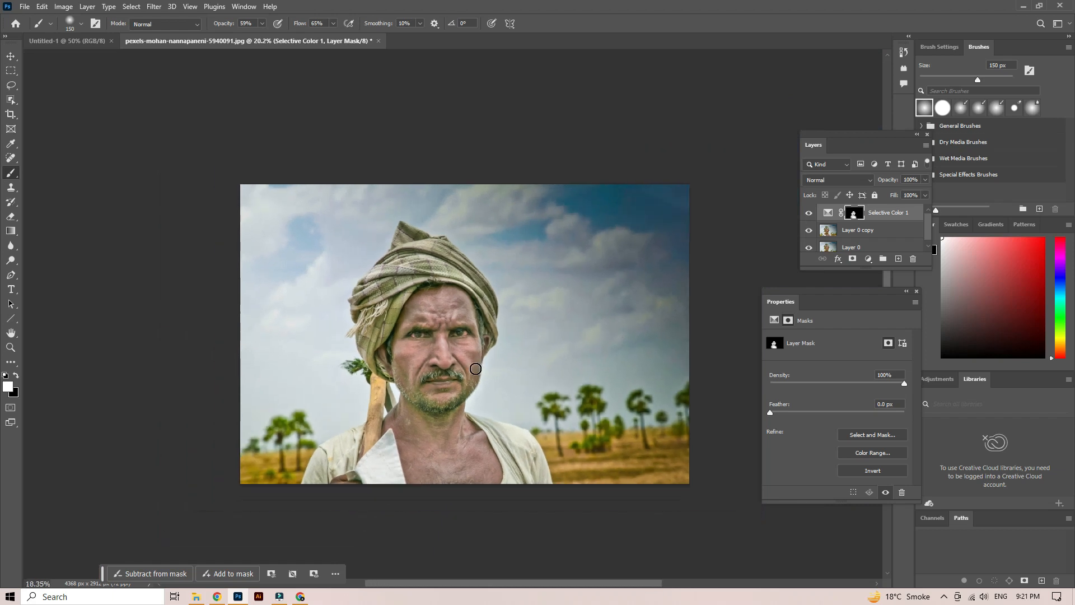
scroll(475, 368, up, 4)
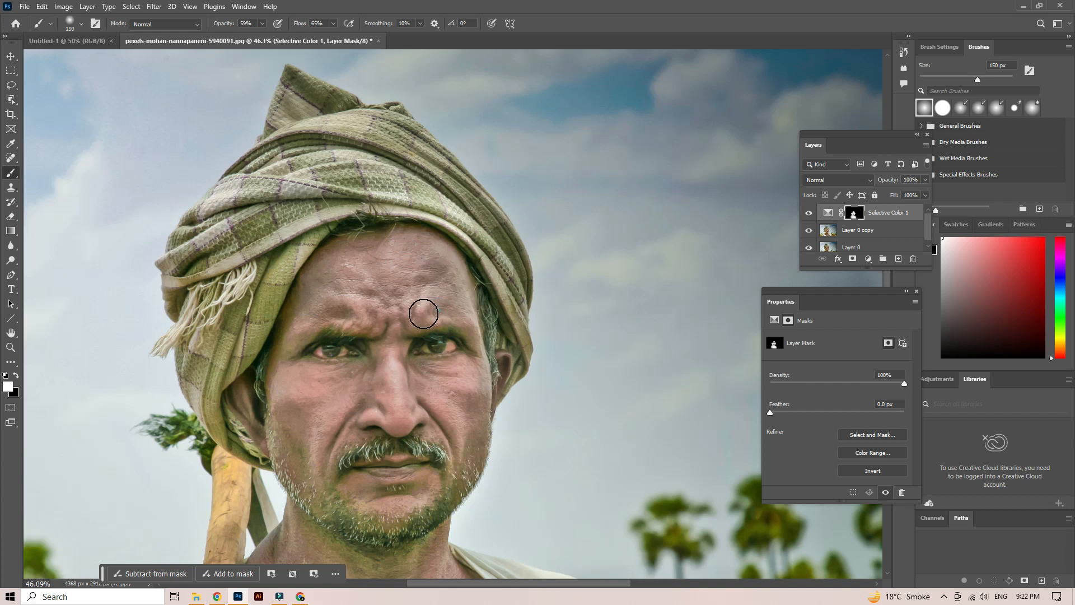
drag(291, 360, 279, 373)
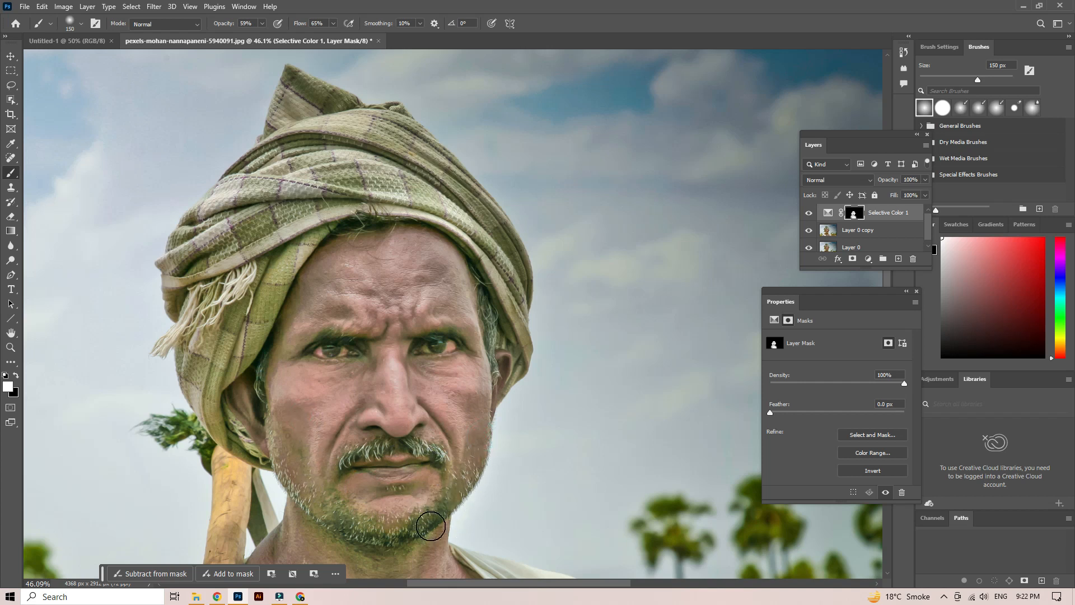
scroll(535, 375, down, 2)
scroll(536, 376, down, 2)
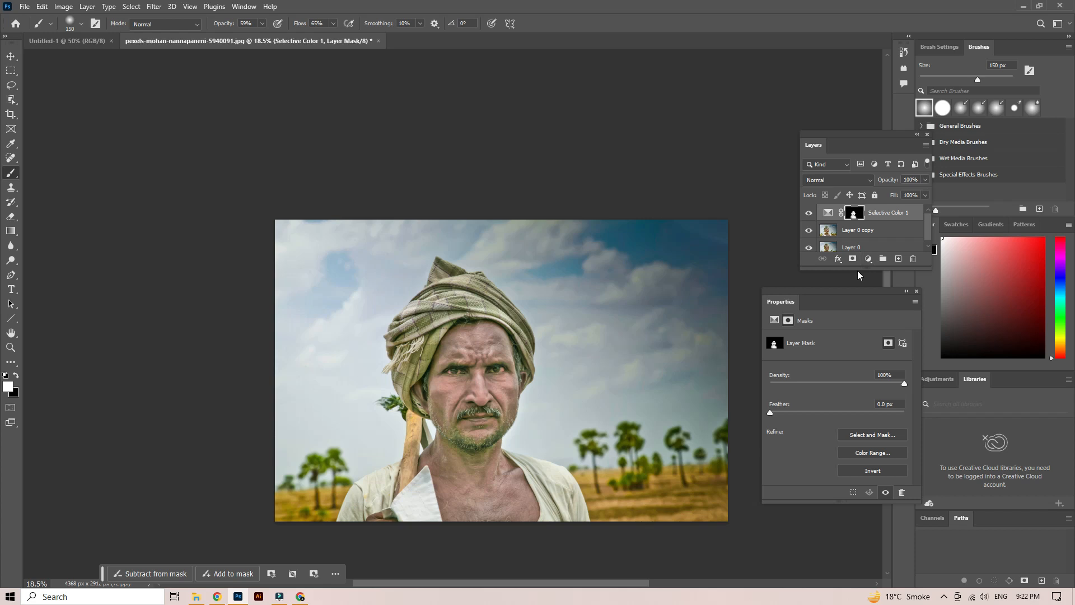
- Enlarge the layer list and group the Selective Color 1 and Layer 0 copy layers
drag(861, 270, 860, 371)
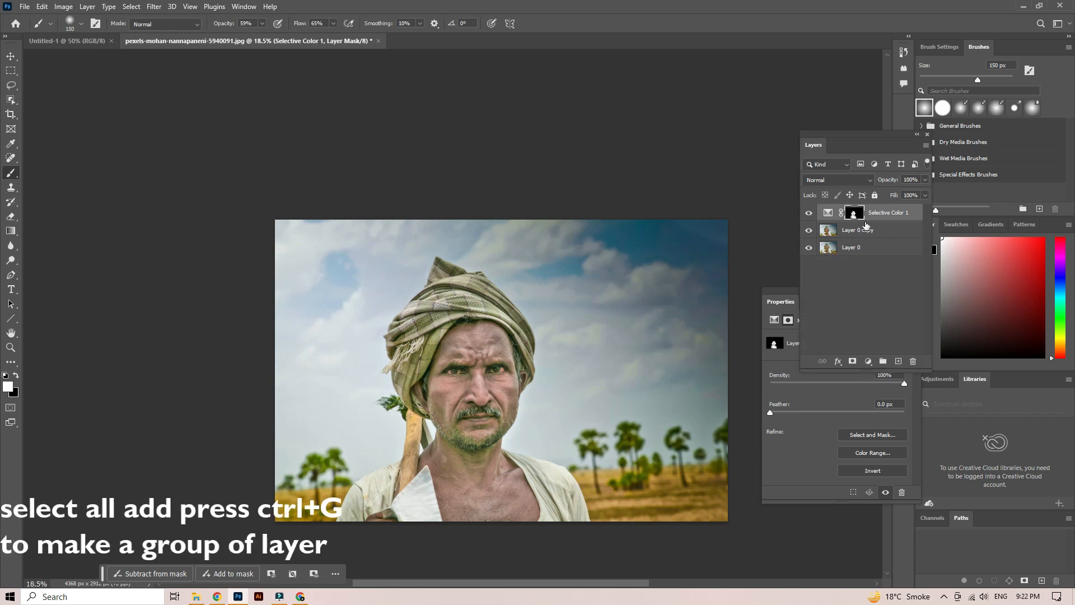
shift+click(884, 228)
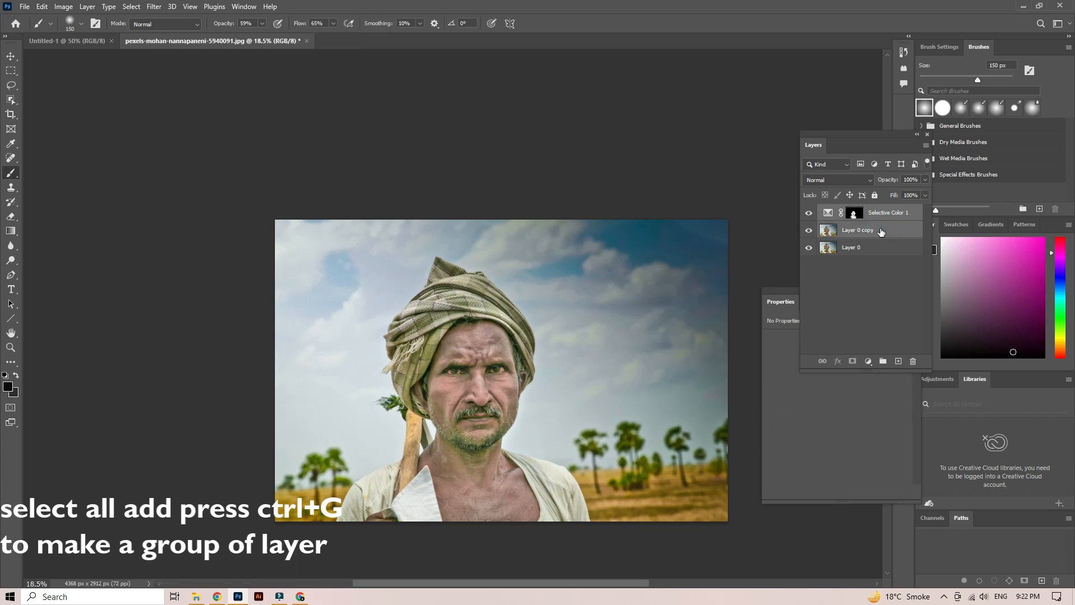
key(ctrl+g)
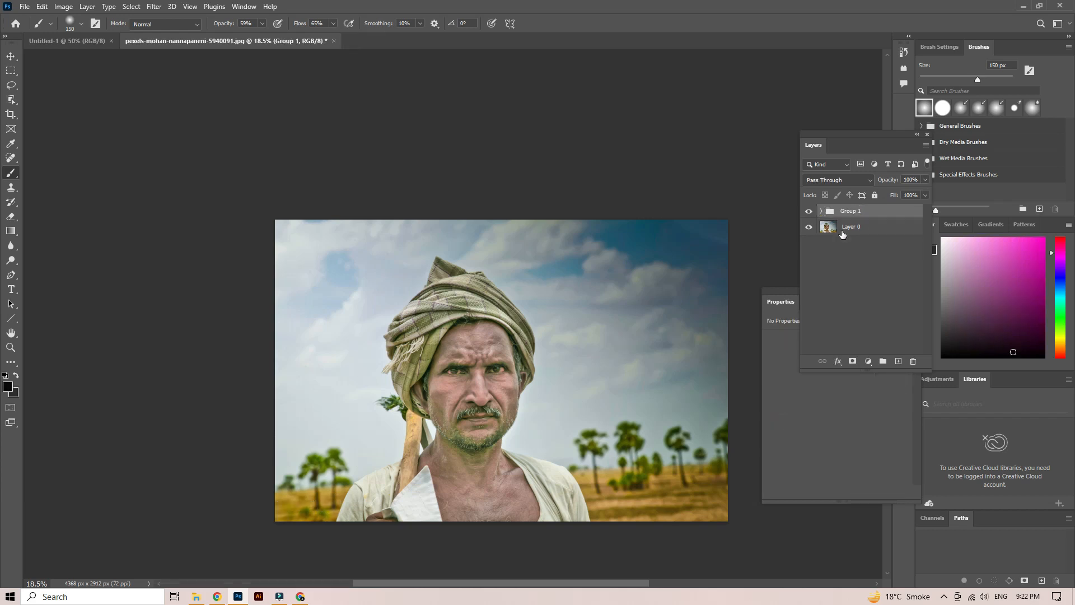
- Toggle the new group's visibility off and on to compare the portrait before and after the retouch
click(808, 214)
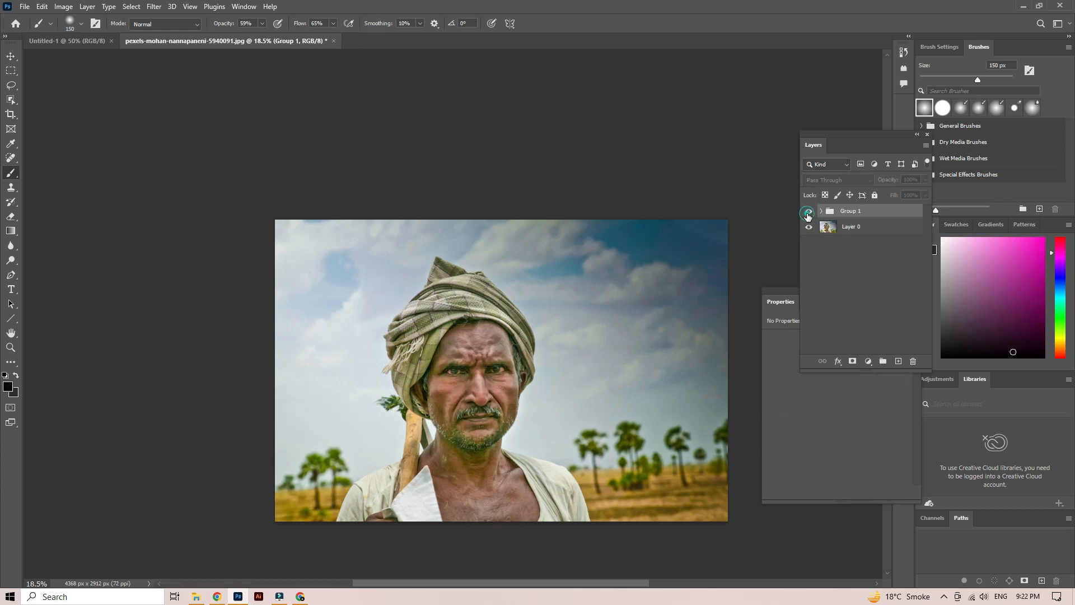
click(808, 214)
click(807, 214)
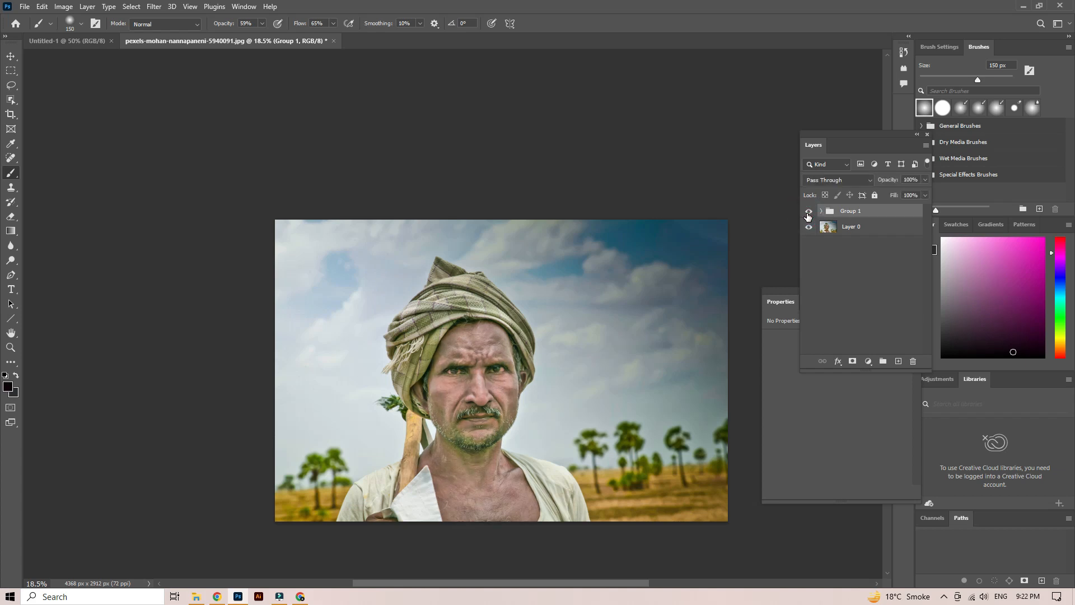
click(808, 214)
click(807, 214)
- Expand Group 1 and select the mask of the Selective Color layer for painting
scroll(244, 481, up, 6)
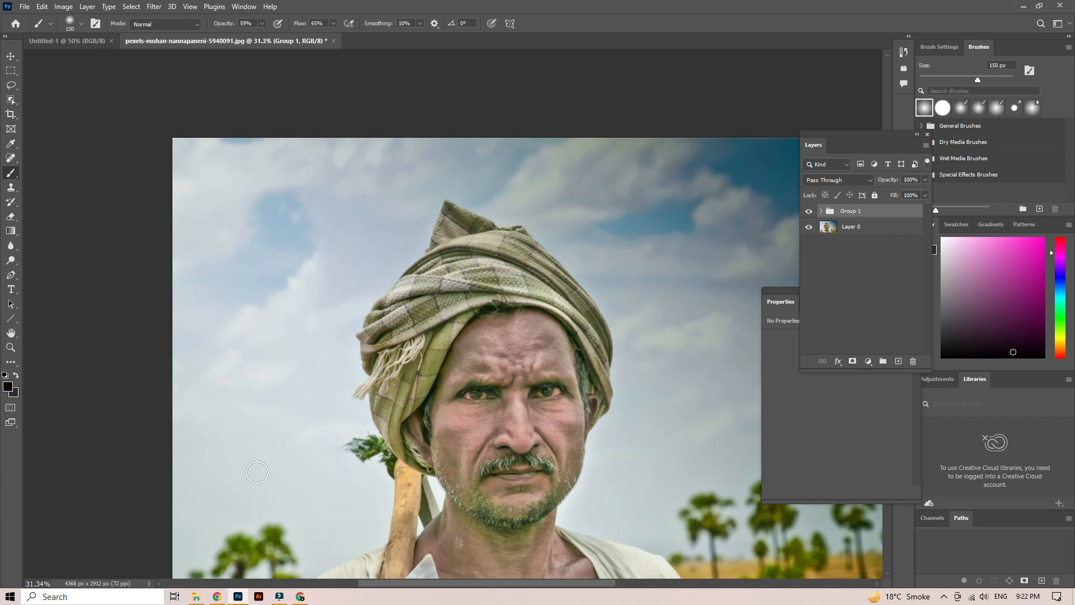
scroll(379, 422, down, 9)
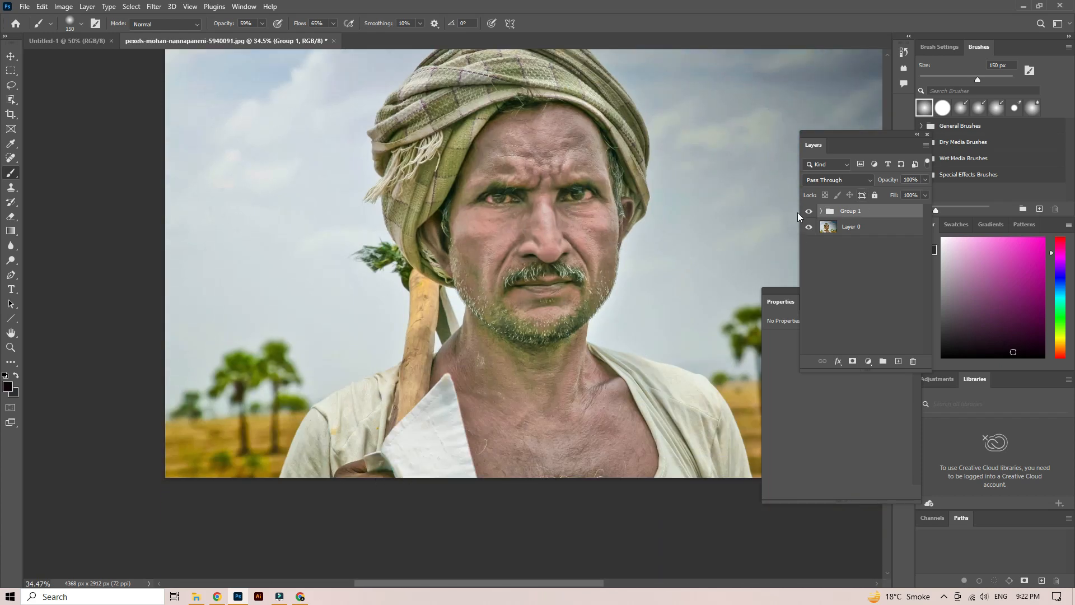
click(822, 212)
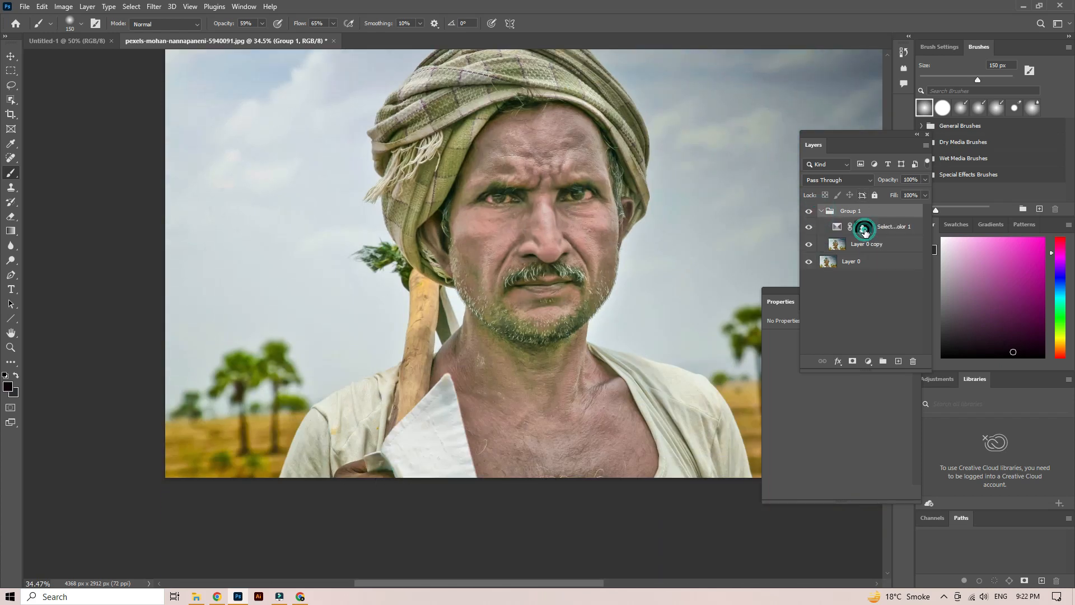
click(863, 228)
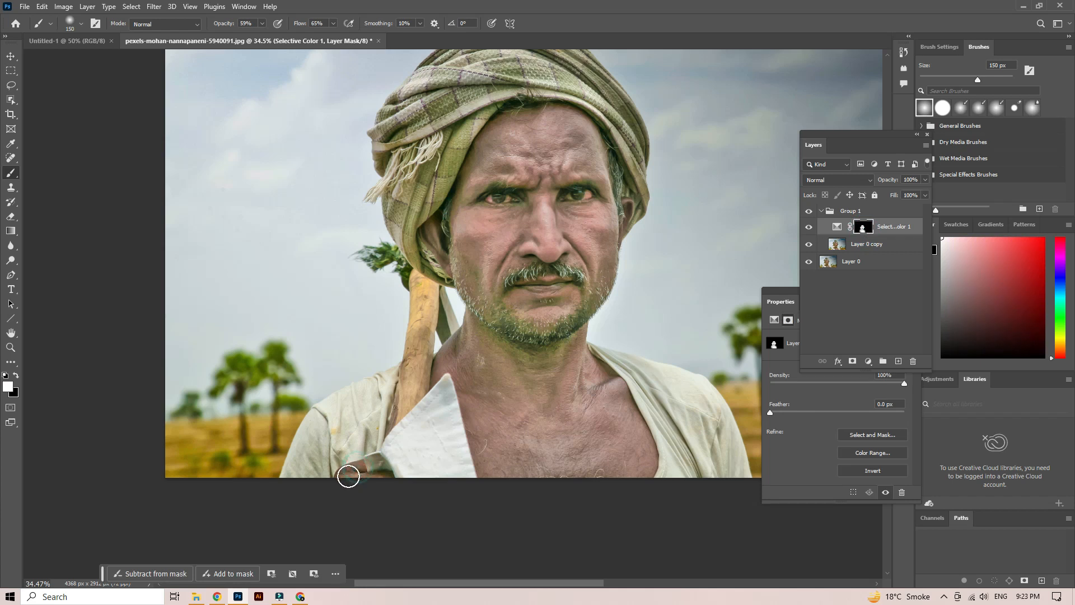